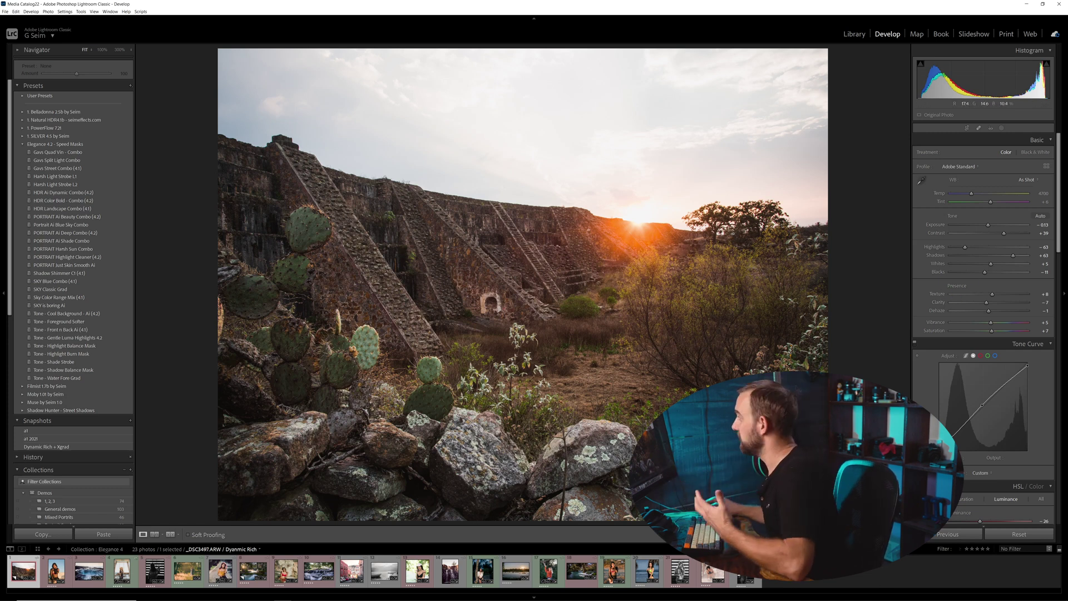
- Draw a linear gradient mask down over the ruins photo's sky
{"action": "left_click", "coordinate": [1001, 128]}
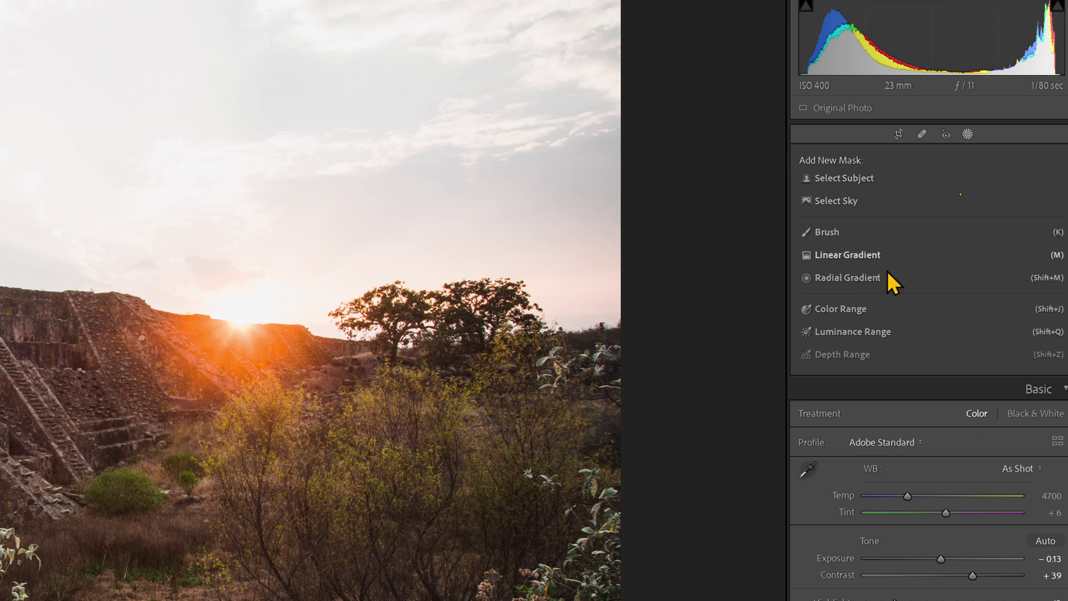
{"action": "left_click", "coordinate": [864, 250]}
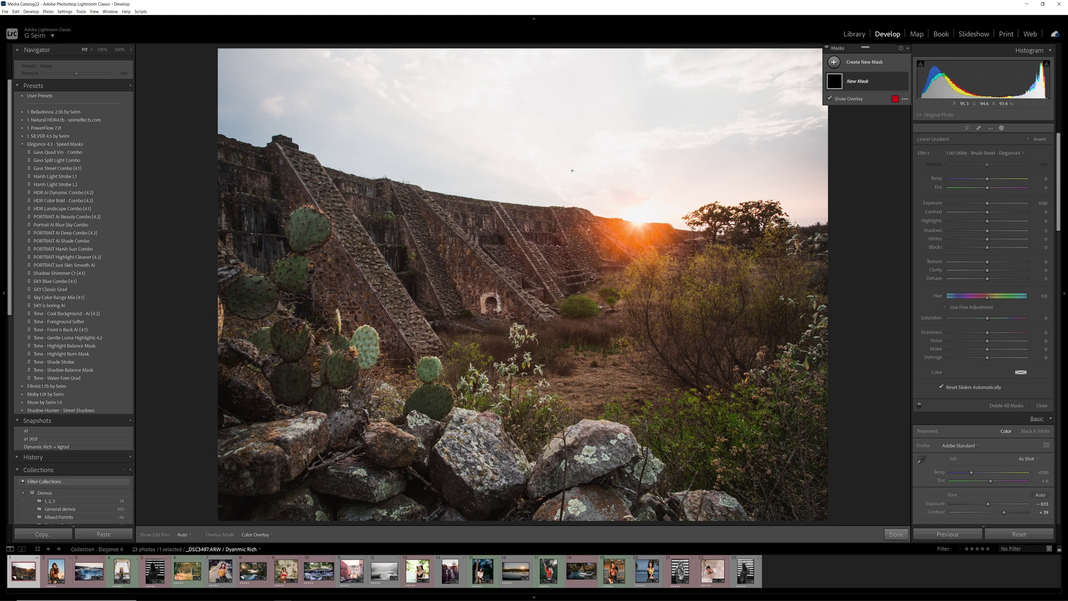
{"action": "left_click_drag", "start_coordinate": [572, 171], "coordinate": [567, 244]}
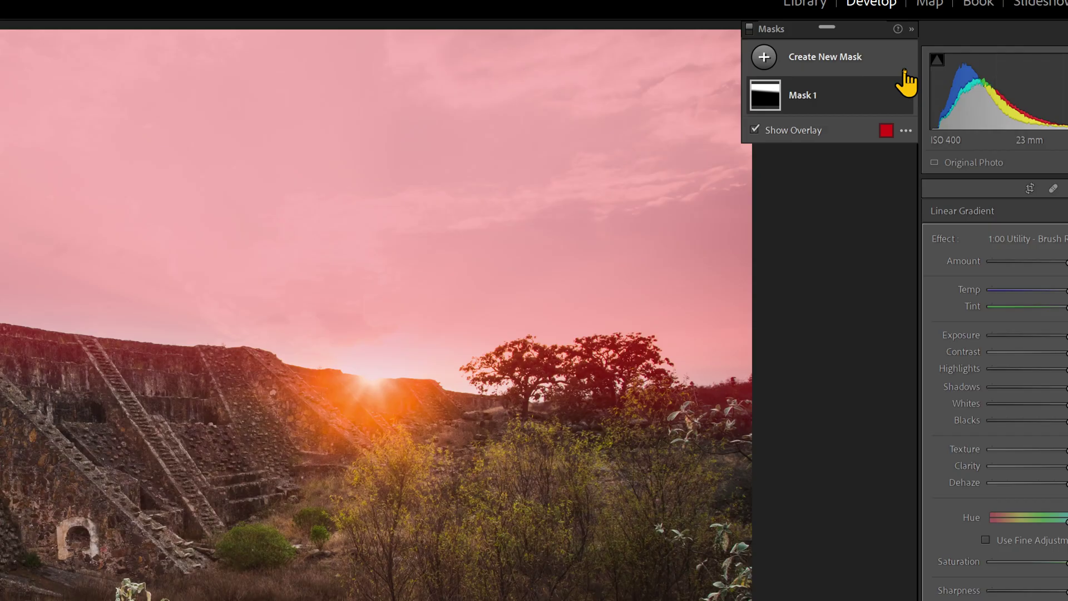
- Try a stronger Amount and −1.95 Exposure on Mask 1, then undo both back to neutral
{"action": "mouse_move", "coordinate": [850, 89]}
{"action": "right_click", "coordinate": [810, 98]}
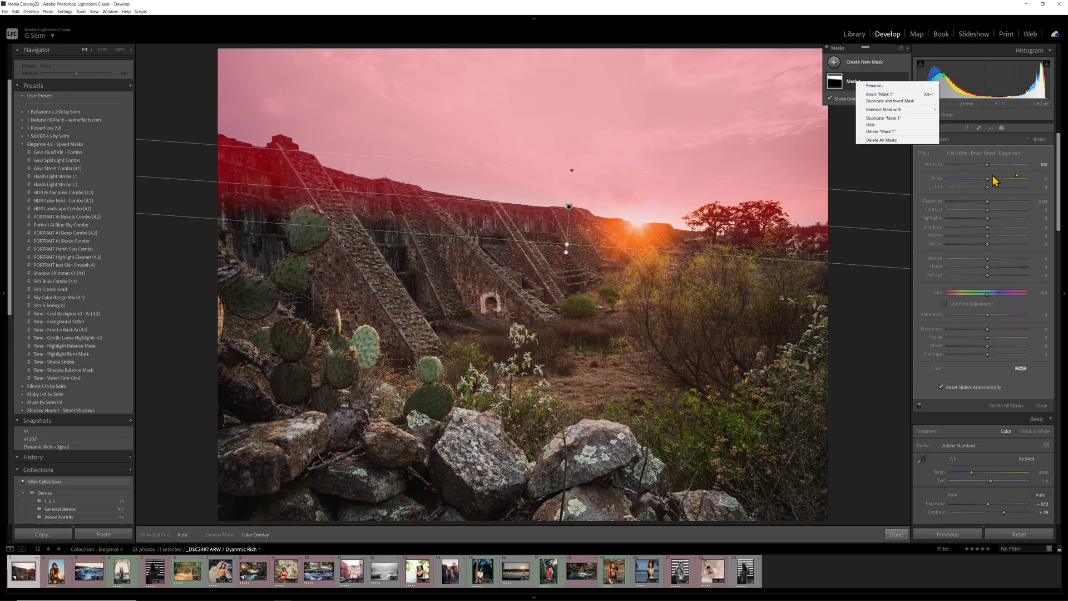
{"action": "left_click_drag", "start_coordinate": [987, 164], "coordinate": [1022, 173]}
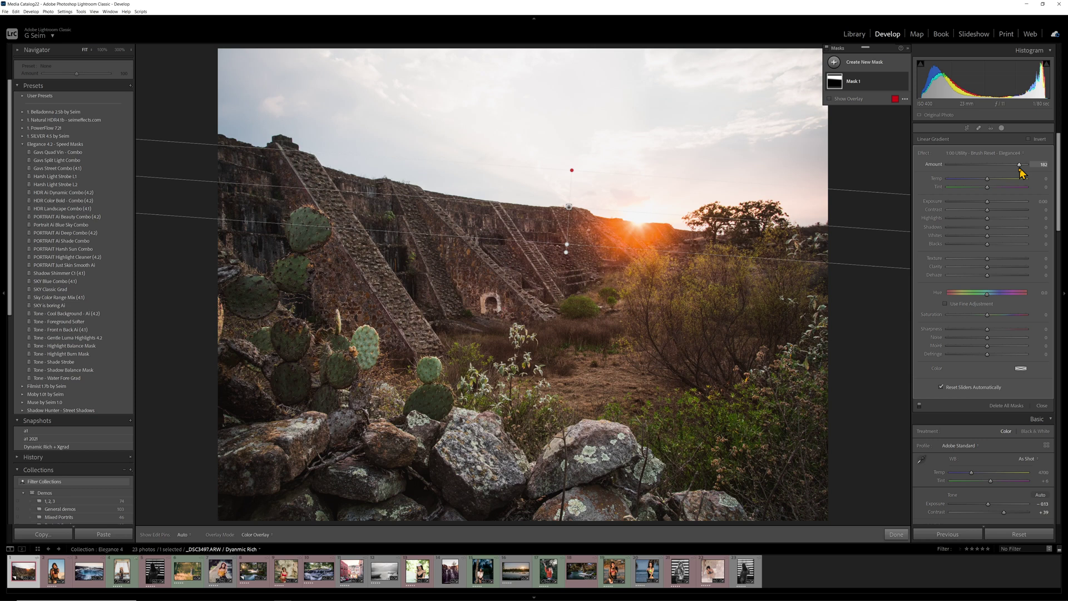
{"action": "key", "text": "ctrl+z"}
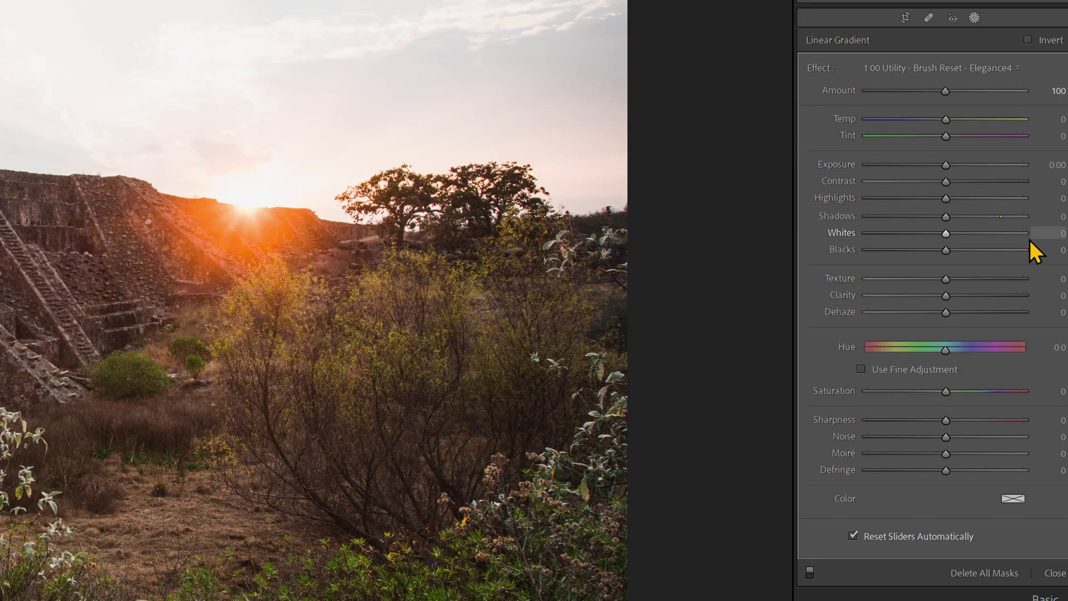
{"action": "left_click", "coordinate": [909, 166]}
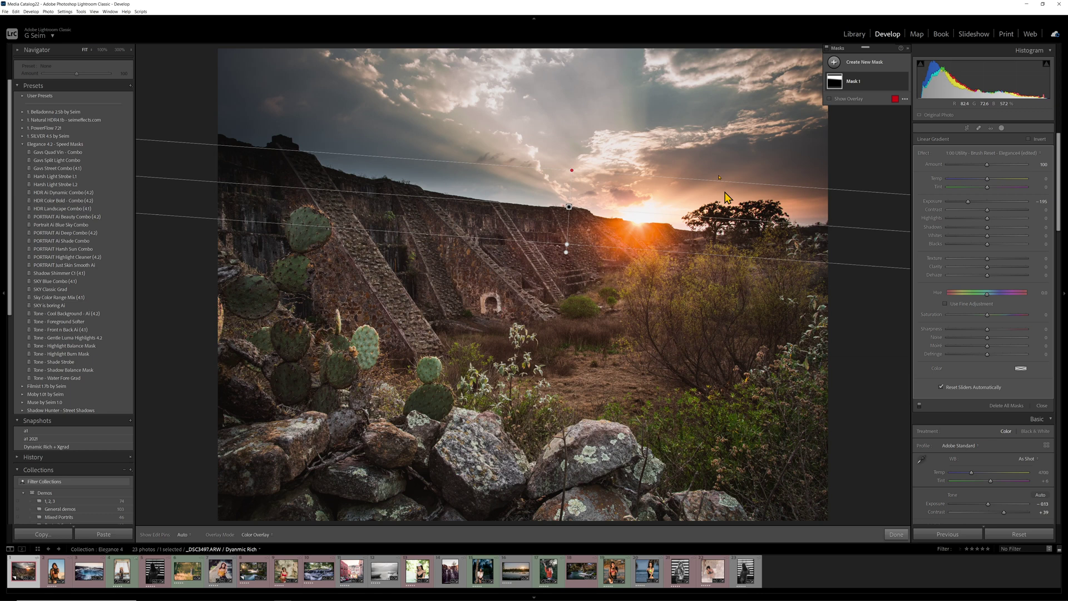
{"action": "key", "text": "ctrl+z"}
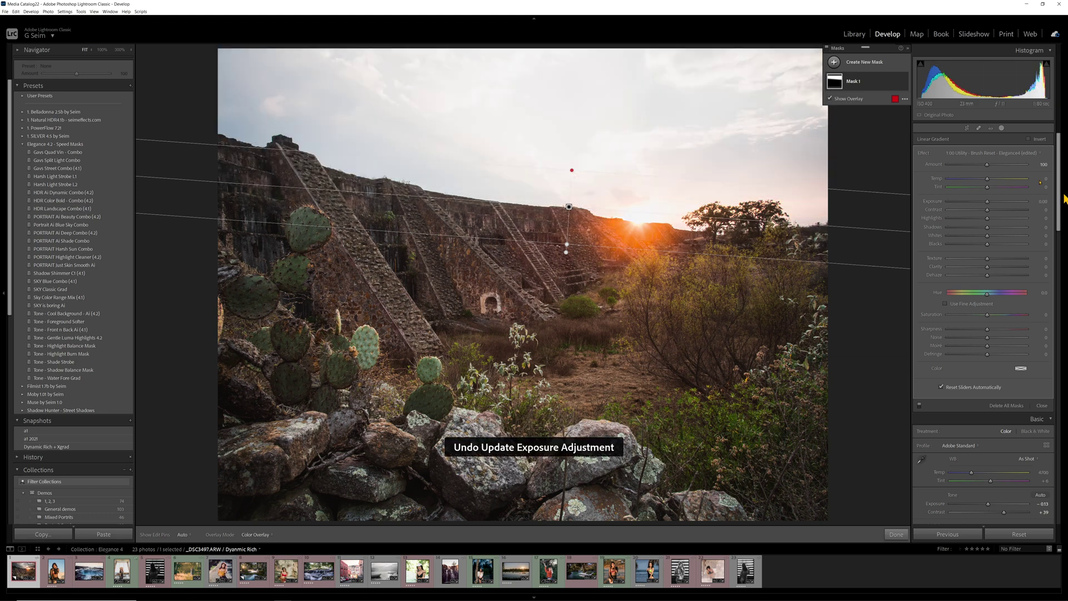
- Apply the 2:10 Color - Bland Sky Fixer - Elegance4 effect to Mask 1 and toggle it off and on to compare
{"action": "left_click", "coordinate": [1002, 153]}
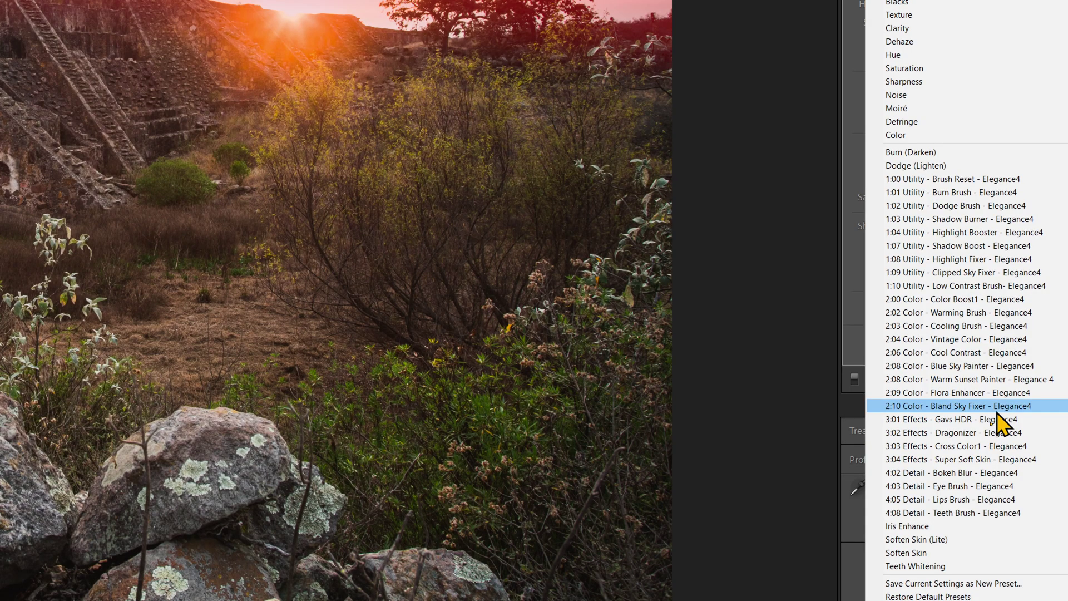
{"action": "left_click", "coordinate": [997, 410]}
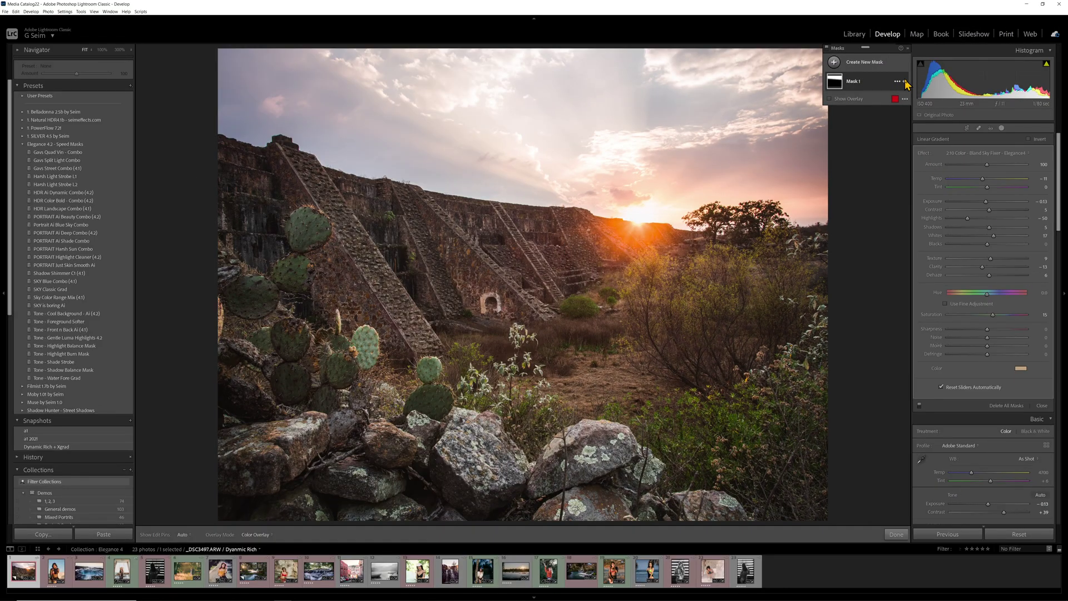
{"action": "left_click", "coordinate": [905, 81]}
{"action": "left_click", "coordinate": [905, 81]}
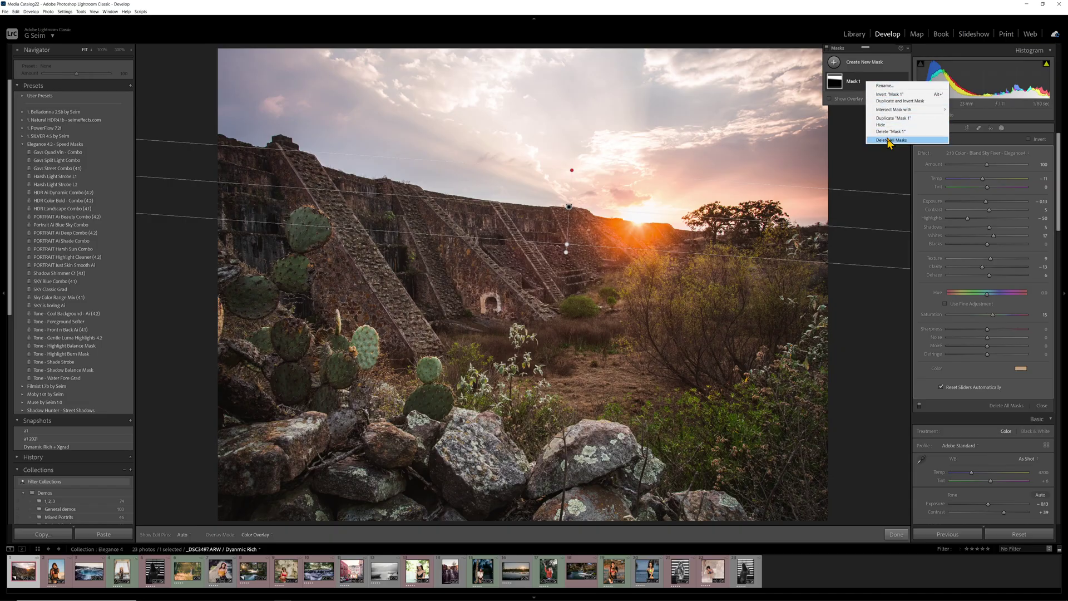
- Delete all masks, create a Select Sky AI mask, and give it the Bland Sky Fixer effect
{"action": "left_click", "coordinate": [889, 140]}
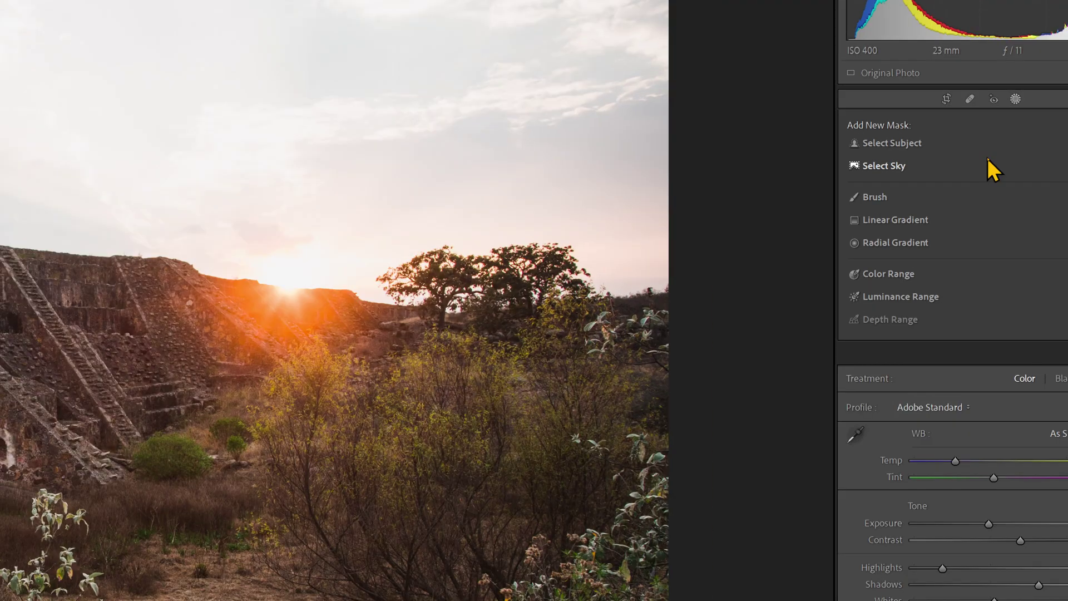
{"action": "left_click", "coordinate": [987, 159]}
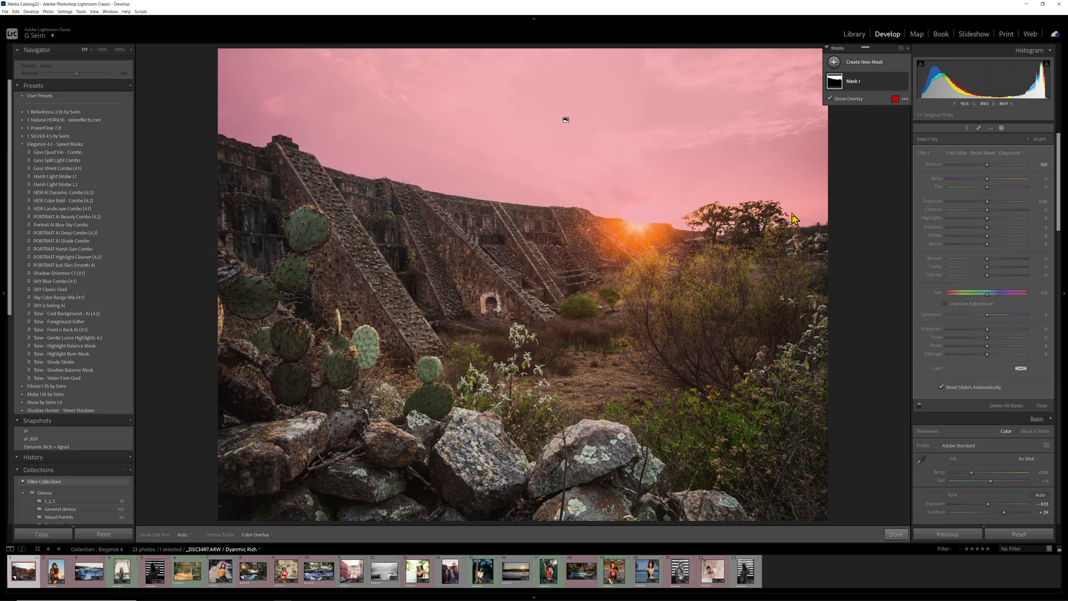
{"action": "left_click", "coordinate": [1002, 155]}
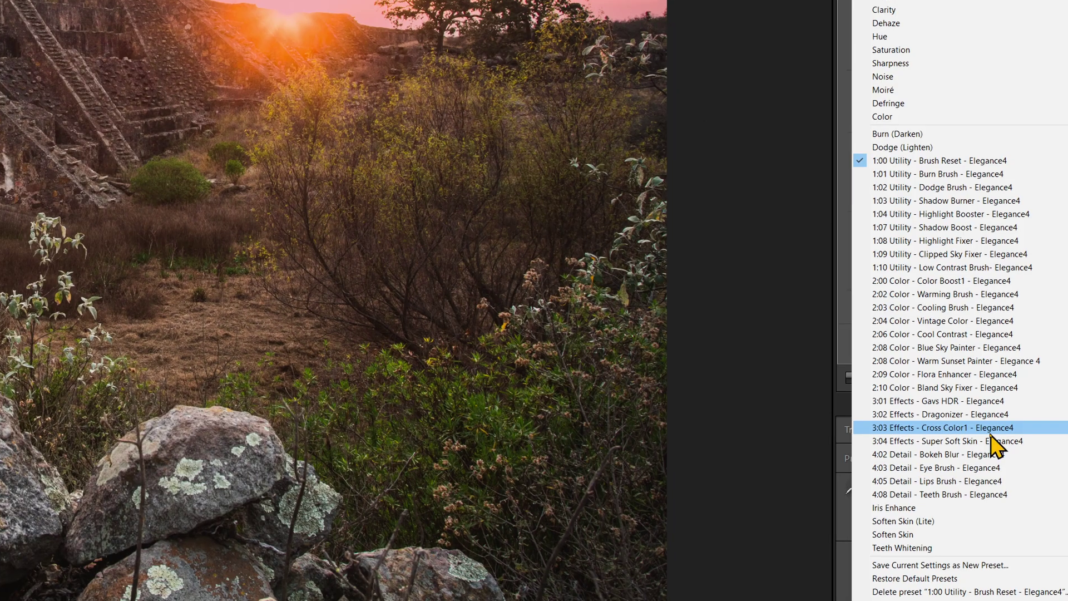
{"action": "left_click", "coordinate": [982, 388]}
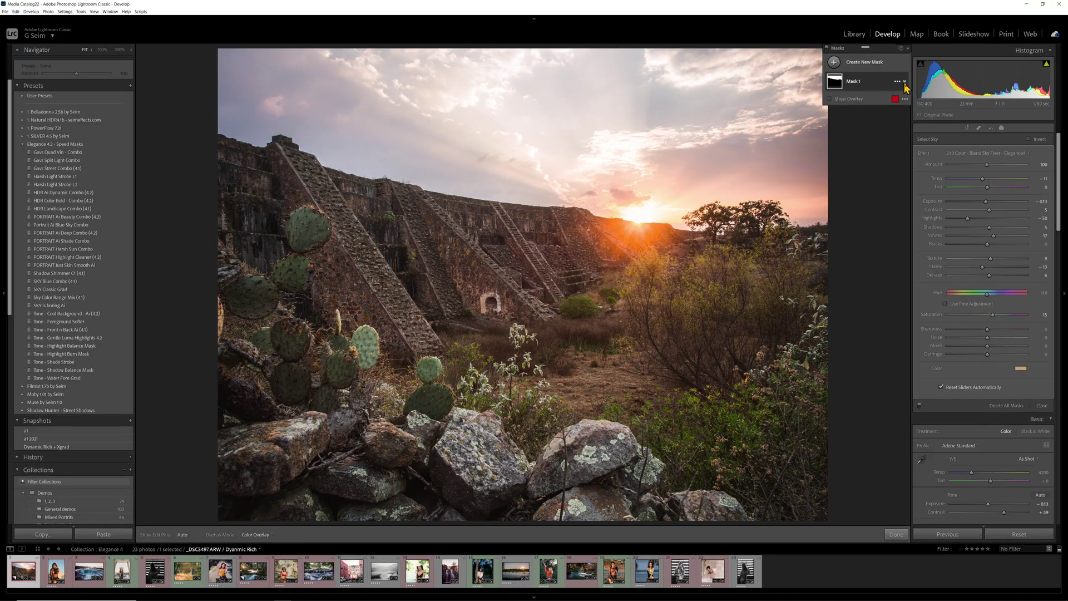
- Toggle the sky mask's effect to compare, leaving it hidden
{"action": "left_click", "coordinate": [904, 84]}
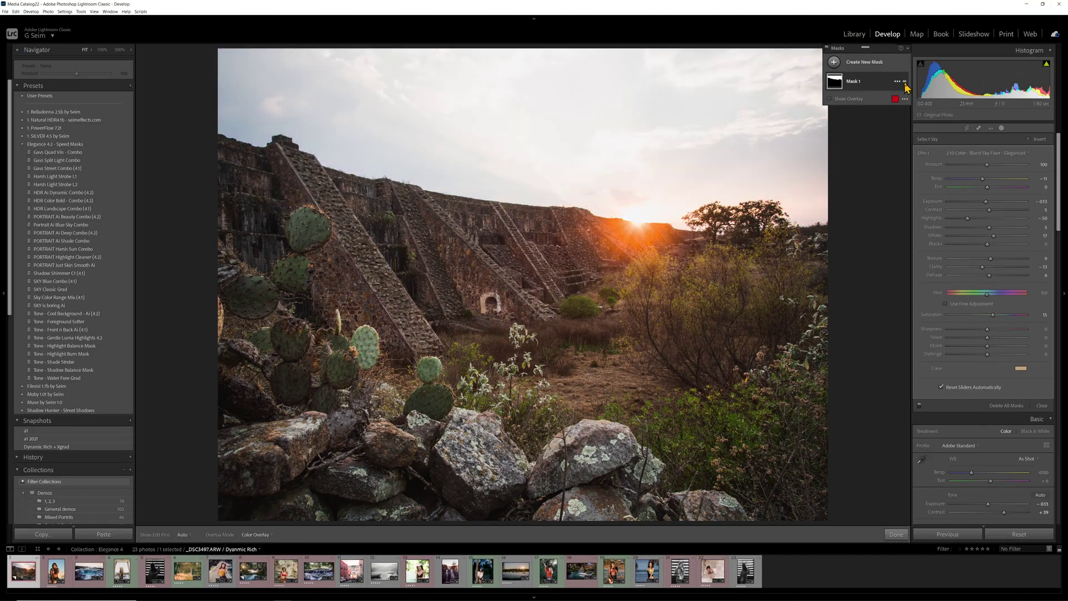
{"action": "left_click", "coordinate": [905, 84]}
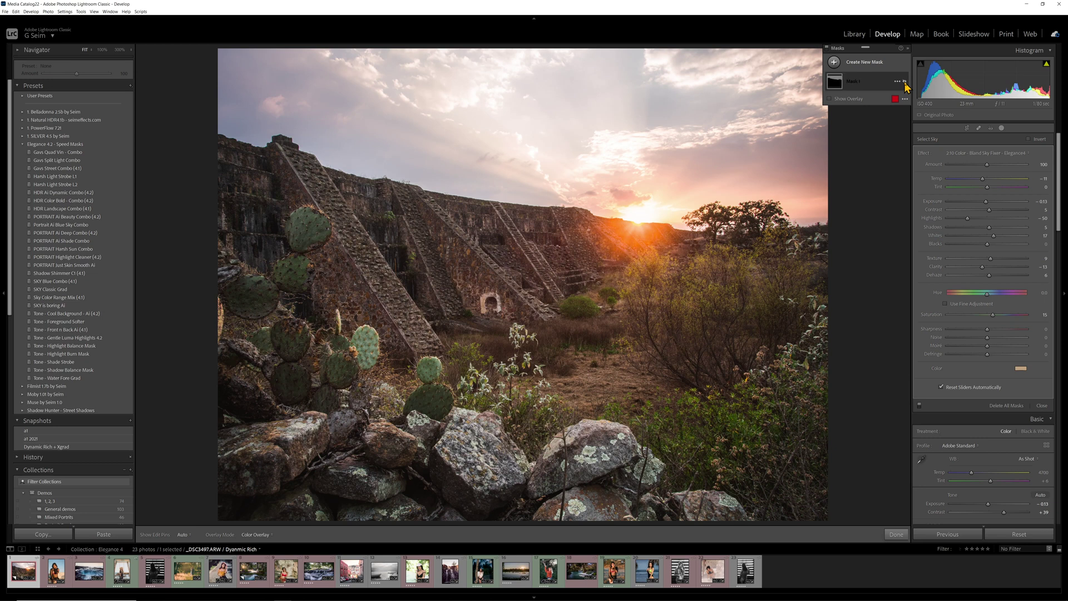
{"action": "left_click", "coordinate": [905, 84]}
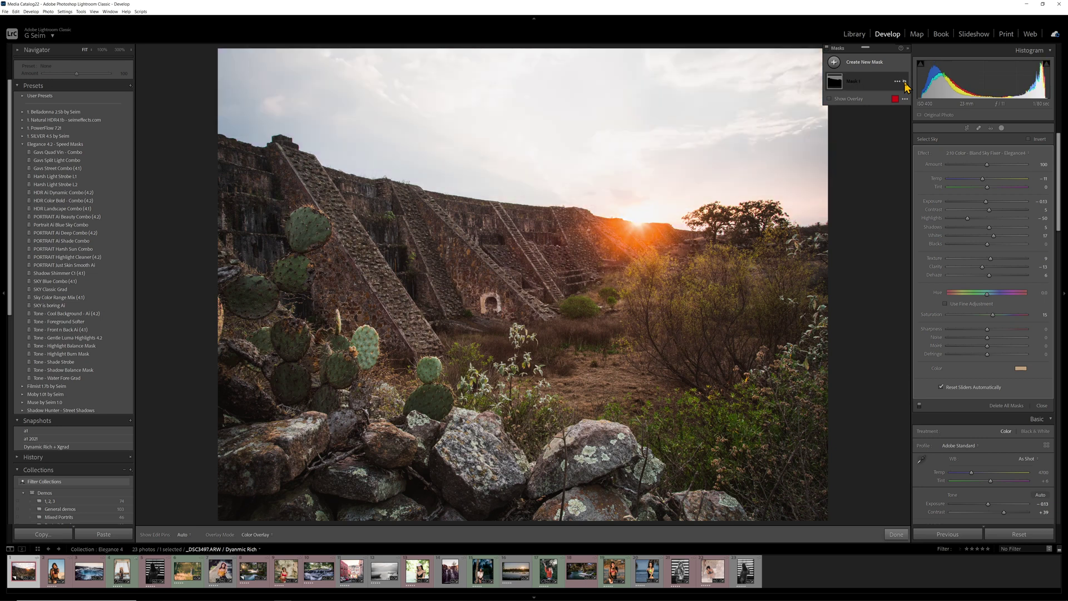
- Re-enable Mask 1's sky effect and bring up its context menu
{"action": "left_click", "coordinate": [905, 84]}
{"action": "right_click", "coordinate": [900, 82]}
{"action": "right_click", "coordinate": [882, 83]}
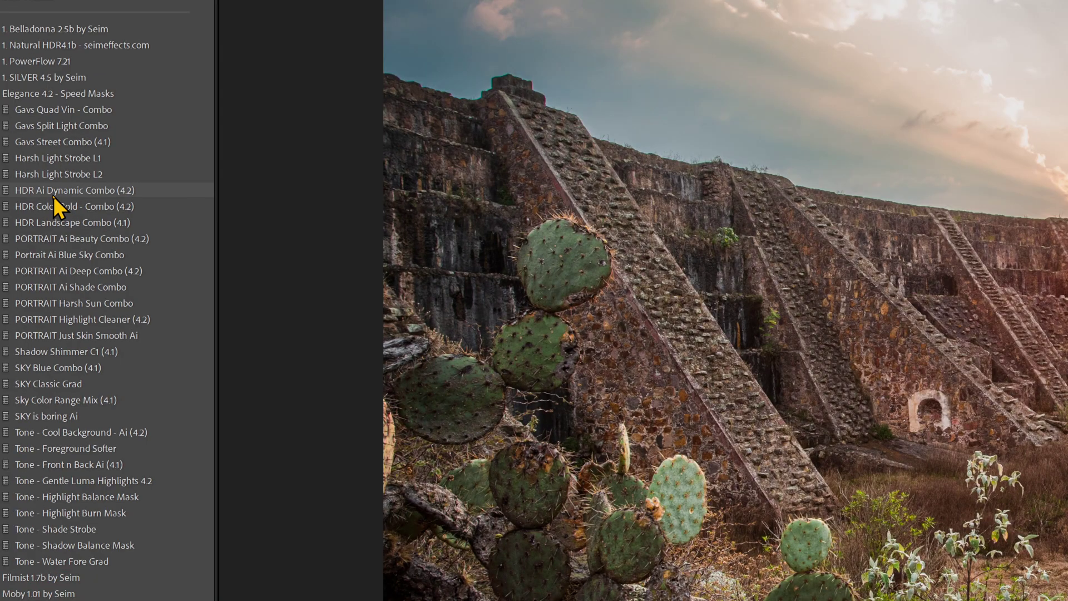
- Apply the HDR Ai Dynamic Combo (4.2) preset and select its AI Boring Sky mask for editing
{"action": "left_click", "coordinate": [53, 194]}
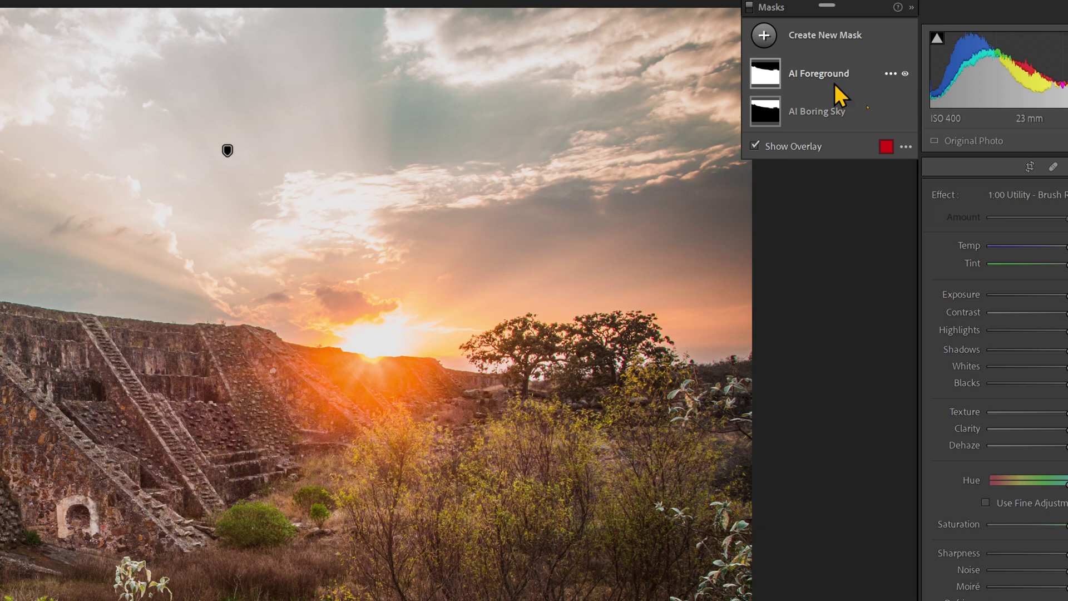
{"action": "left_click", "coordinate": [829, 124]}
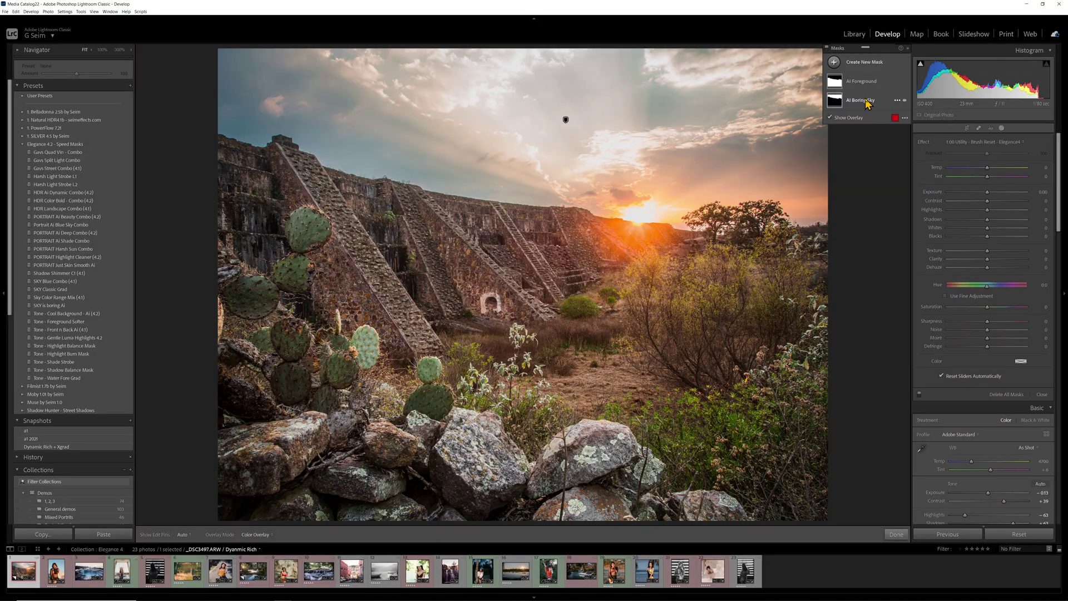
{"action": "left_click", "coordinate": [866, 104]}
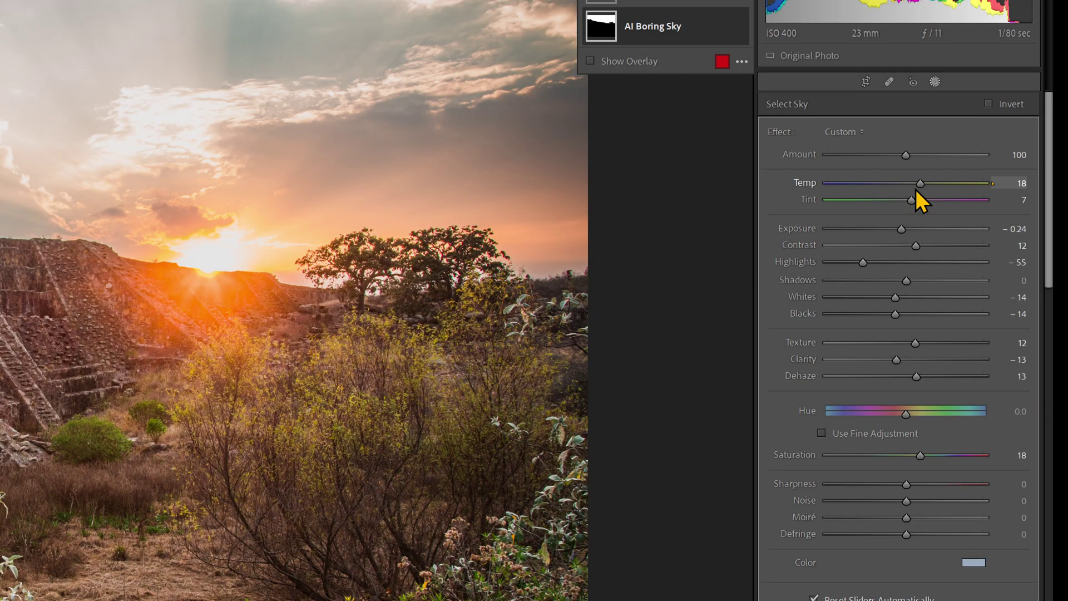
- Set the AI Boring Sky mask's Temp to 21 and its Amount to 122
{"action": "left_click_drag", "start_coordinate": [917, 191], "coordinate": [936, 186]}
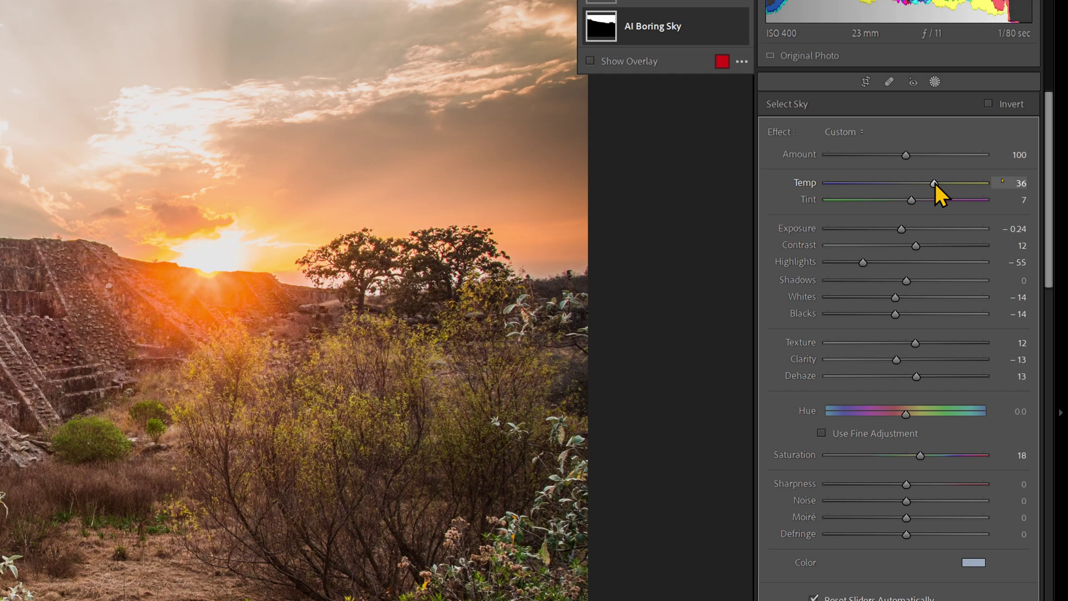
{"action": "left_click_drag", "start_coordinate": [936, 182], "coordinate": [924, 184]}
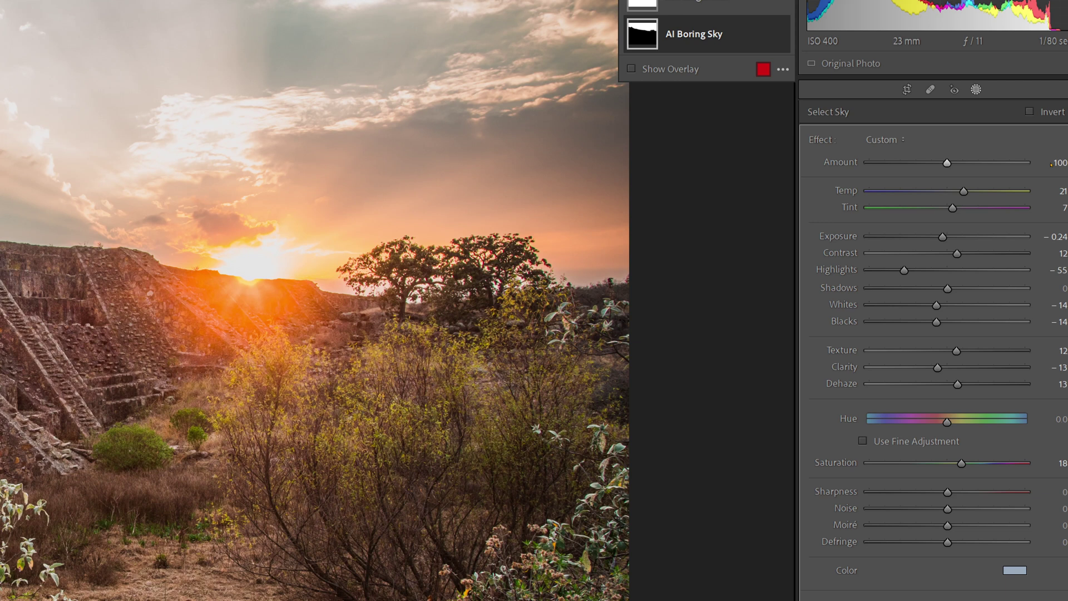
{"action": "mouse_move", "coordinate": [947, 163]}
{"action": "left_mouse_down"}
{"action": "mouse_move", "coordinate": [1020, 162]}
{"action": "mouse_move", "coordinate": [937, 162]}
{"action": "left_mouse_up"}
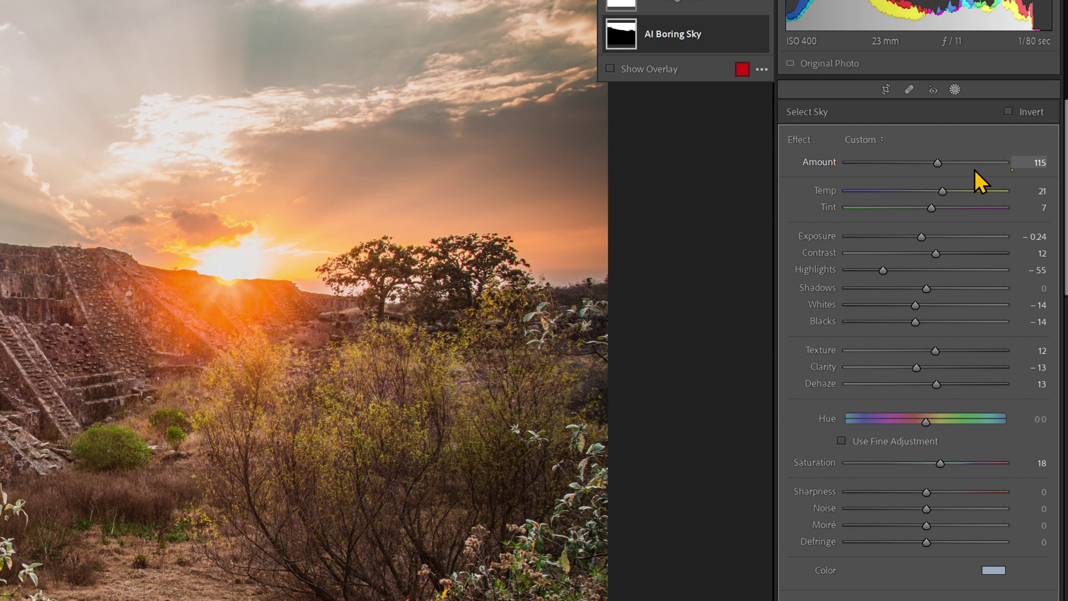
{"action": "left_click_drag", "start_coordinate": [938, 162], "coordinate": [911, 163]}
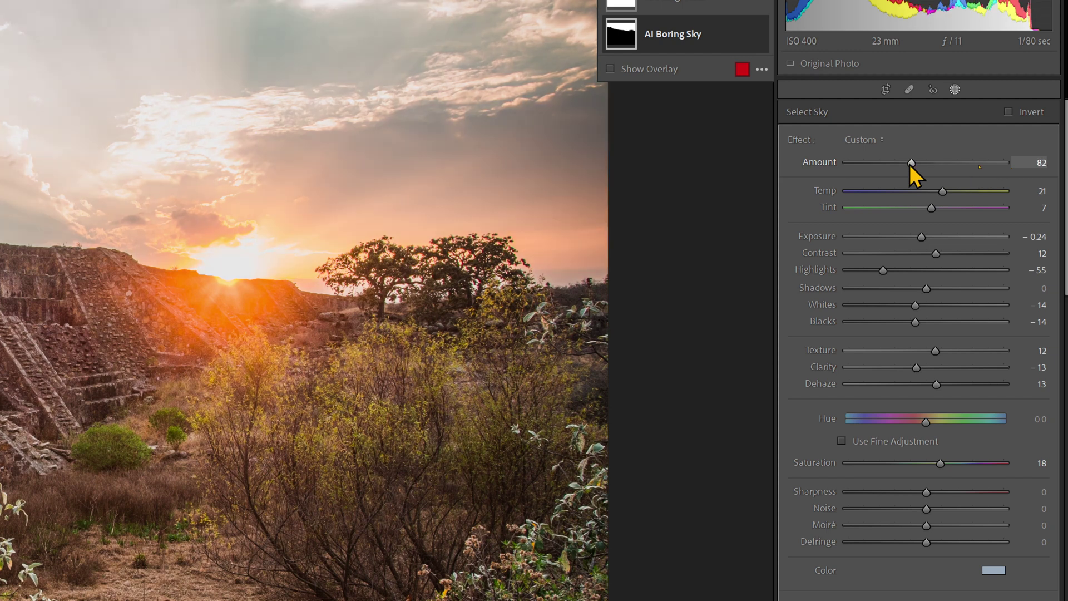
{"action": "double_click", "coordinate": [911, 164]}
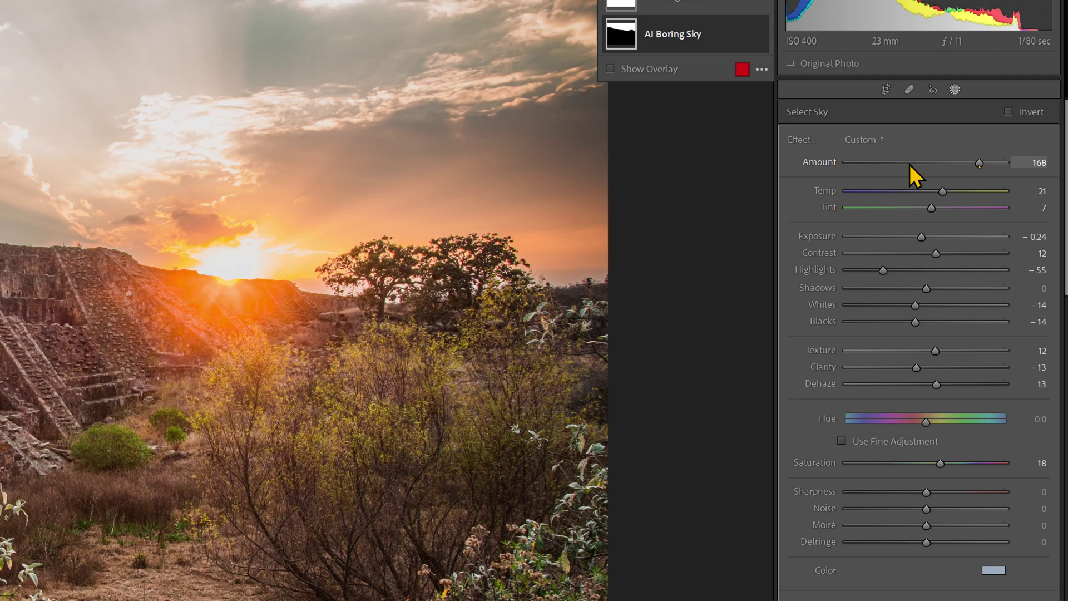
{"action": "left_click_drag", "start_coordinate": [910, 165], "coordinate": [942, 164]}
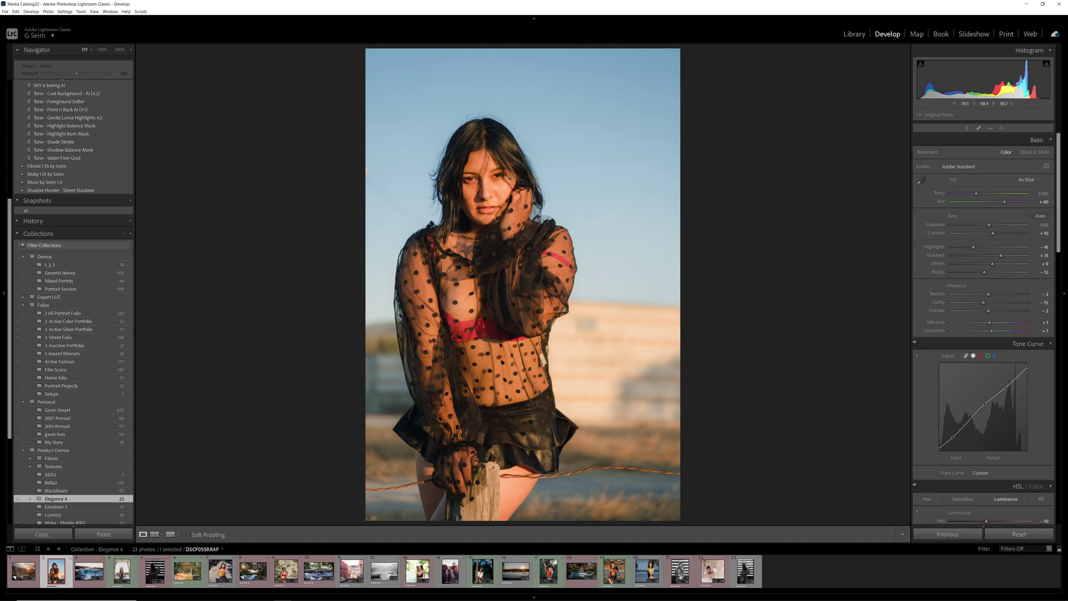
- Apply the PORTRAIT Ai Shade Combo preset to the portrait
{"action": "left_click", "coordinate": [1004, 128]}
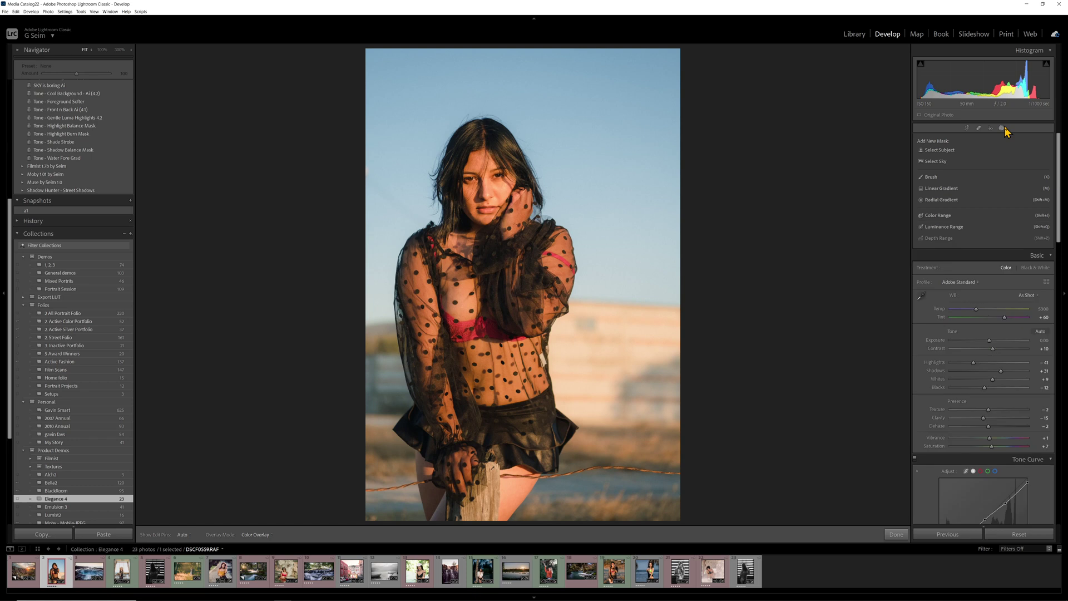
{"action": "left_click", "coordinate": [1003, 129]}
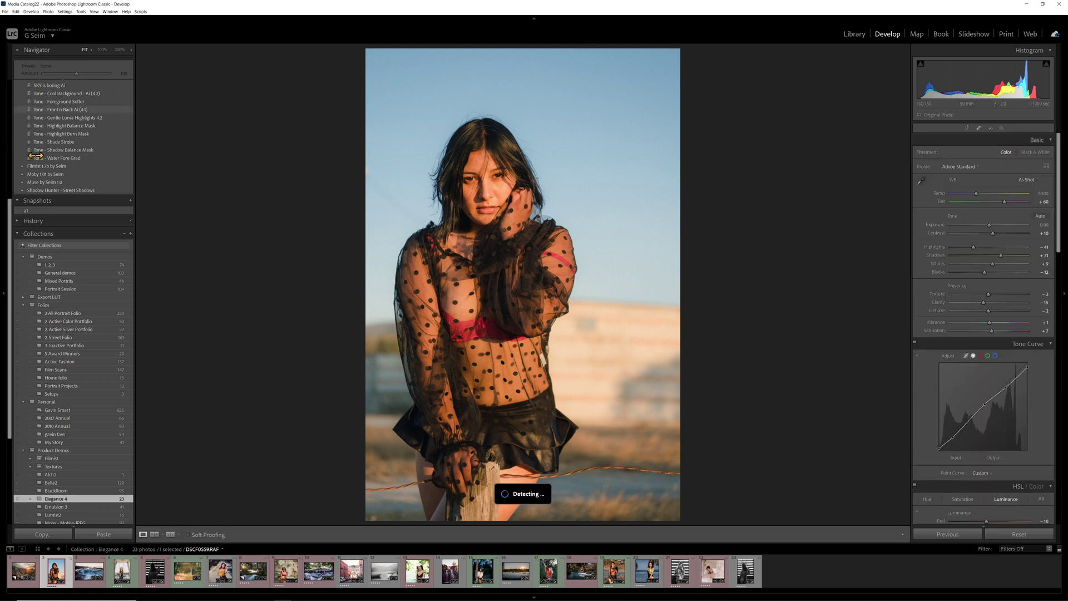
{"action": "scroll", "coordinate": [58, 178], "scroll_direction": "up", "scroll_amount": 5}
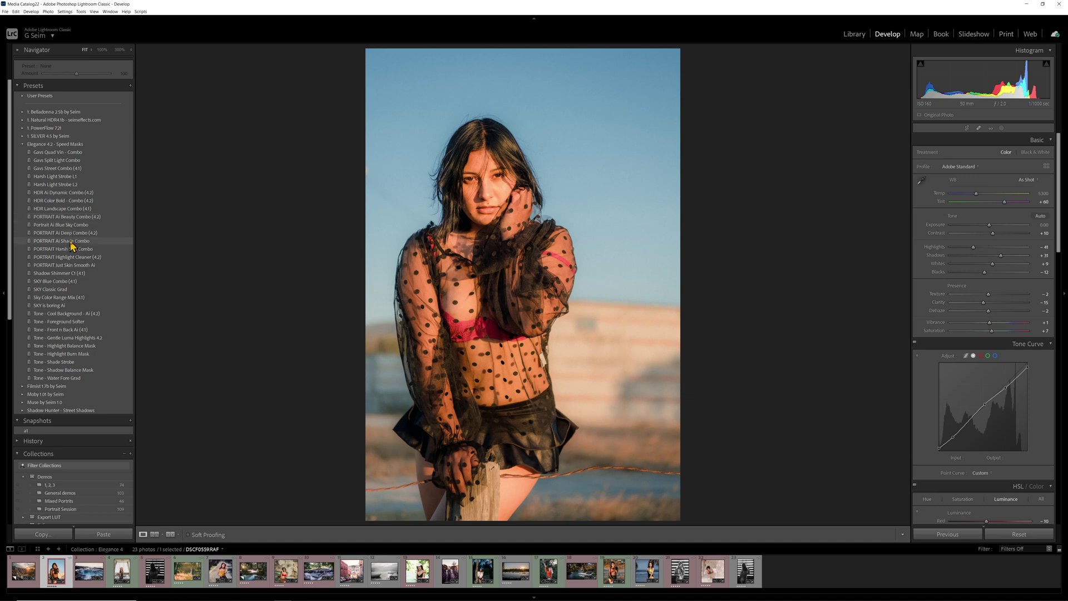
{"action": "left_click", "coordinate": [70, 241]}
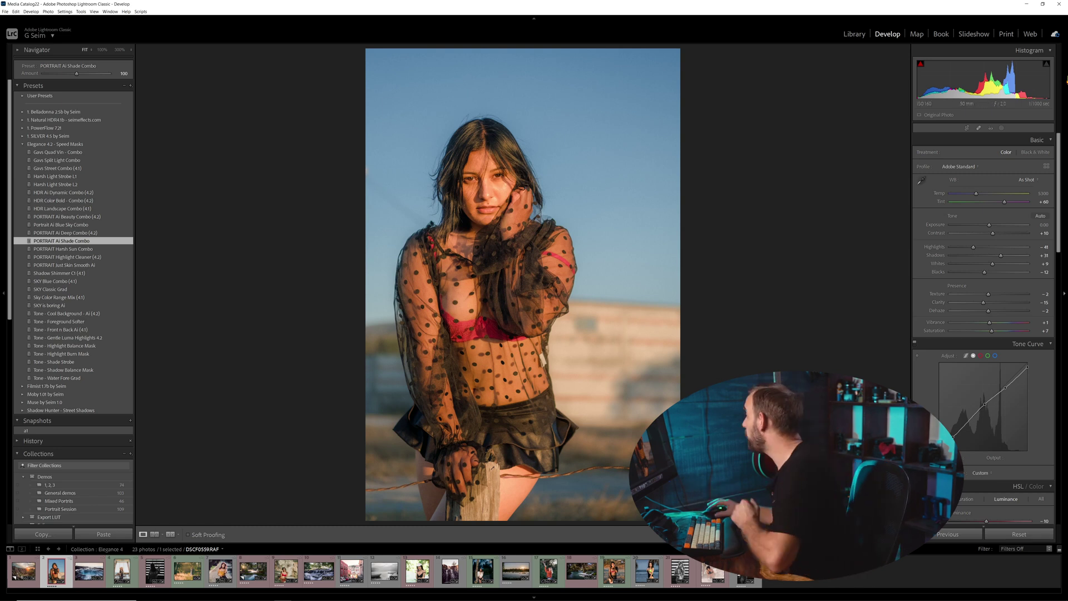
- Show the preset's four masks and switch them off and on to compare the portrait
{"action": "left_click", "coordinate": [1005, 131]}
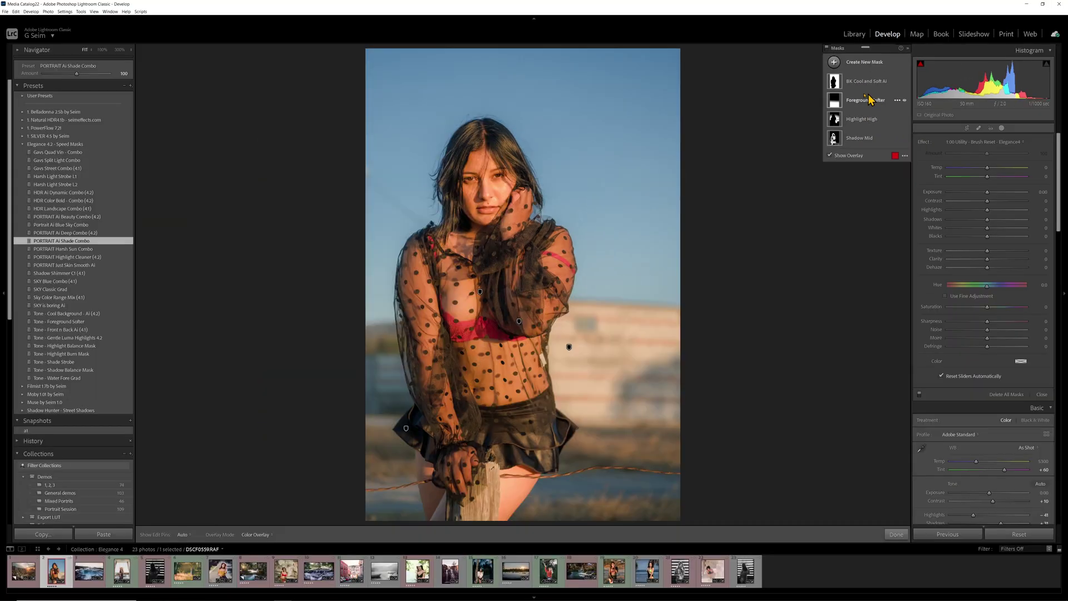
{"action": "left_click", "coordinate": [827, 50]}
{"action": "left_click", "coordinate": [827, 50]}
{"action": "left_click", "coordinate": [827, 50]}
{"action": "left_click", "coordinate": [827, 49]}
{"action": "left_click", "coordinate": [827, 49]}
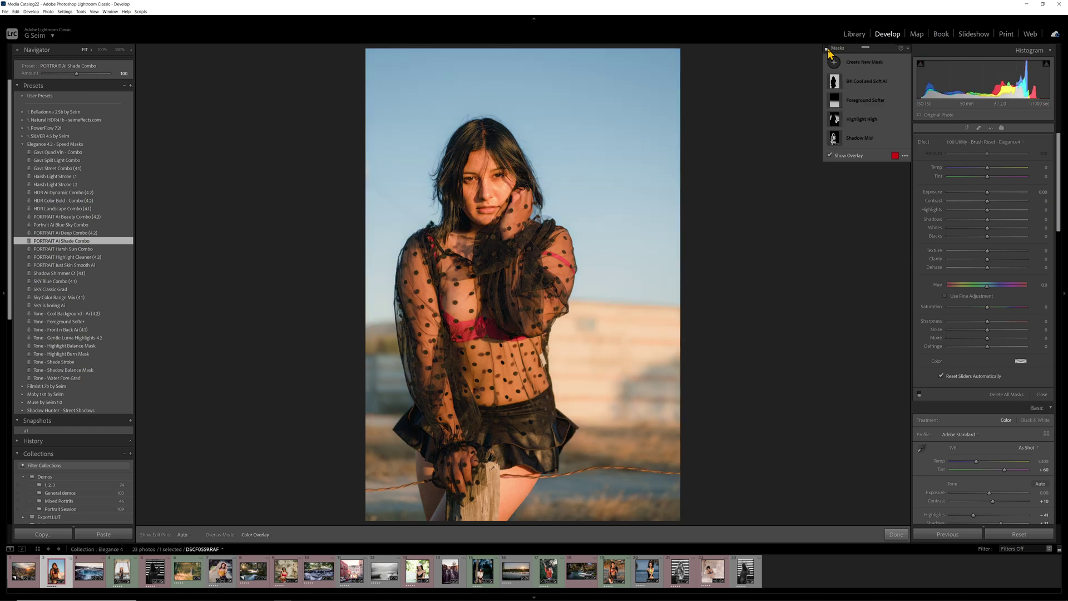
{"action": "left_click", "coordinate": [827, 50]}
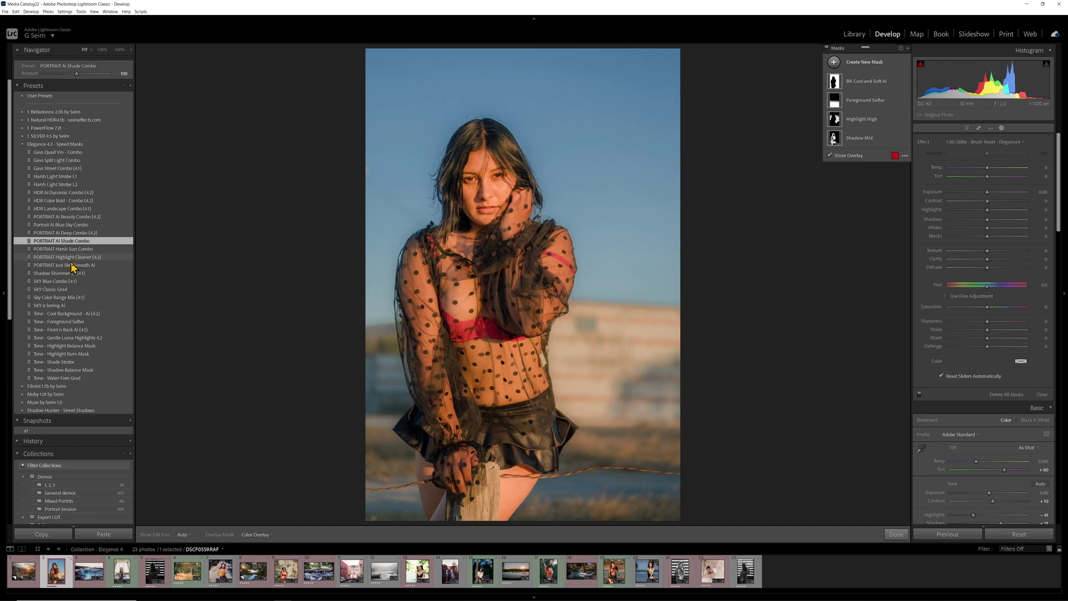
- Apply PORTRAIT Just Skin Smooth Ai and pull down the Just Soft Skin mask's Blacks
{"action": "left_click", "coordinate": [75, 266]}
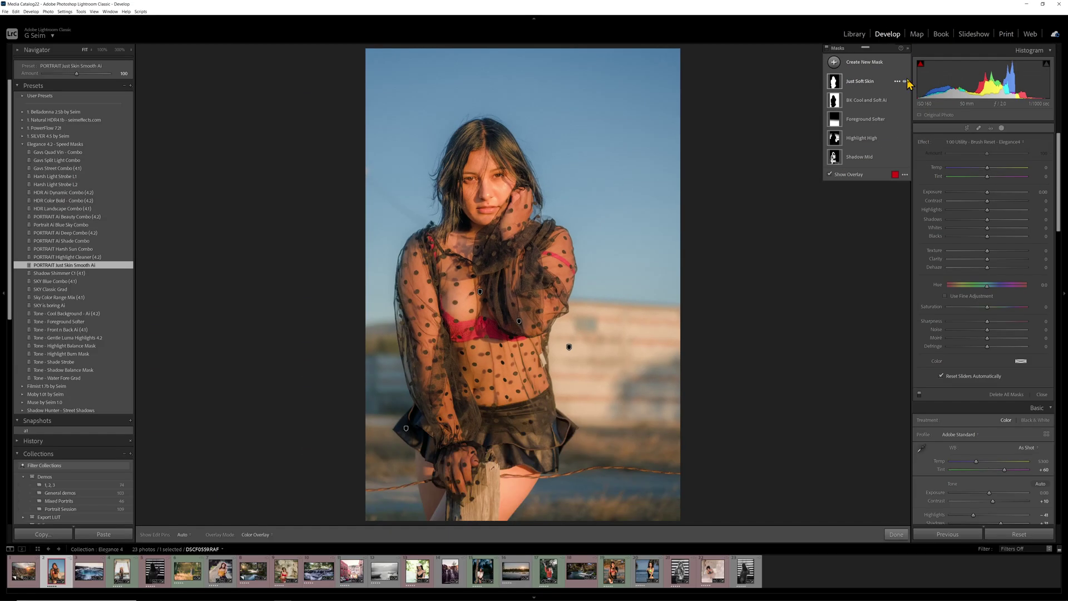
{"action": "left_click", "coordinate": [904, 82]}
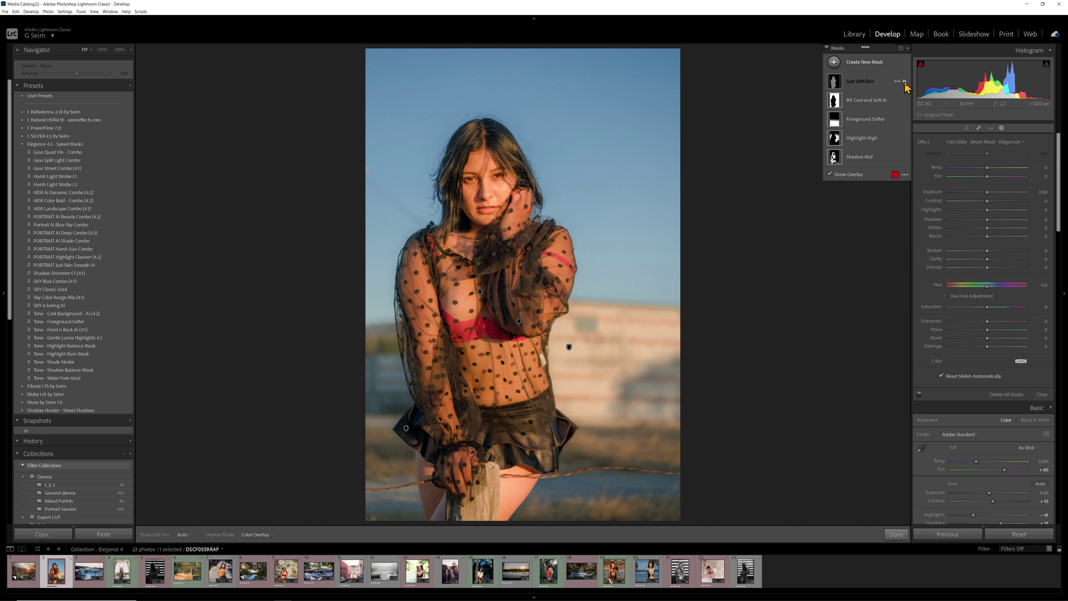
{"action": "left_click", "coordinate": [868, 81]}
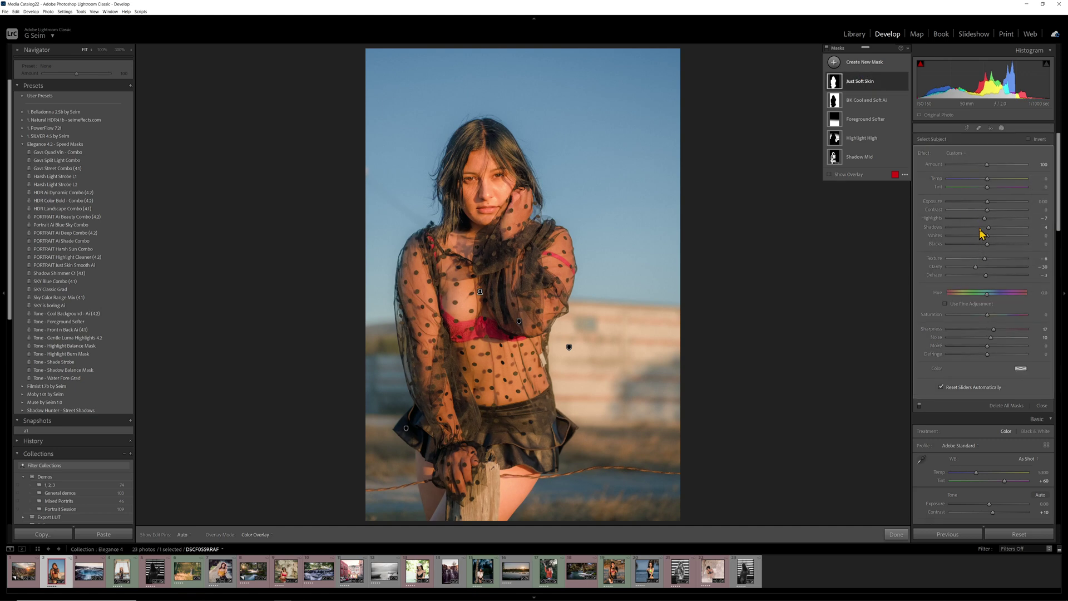
{"action": "left_click_drag", "start_coordinate": [988, 246], "coordinate": [985, 247]}
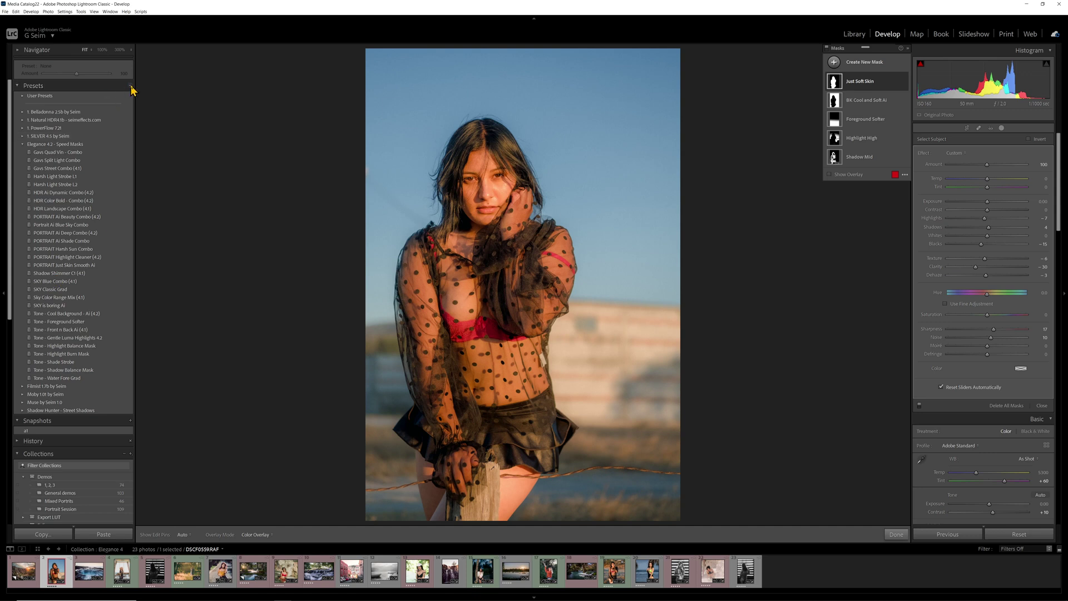
- Create a new develop preset that includes all five portrait masks
{"action": "left_click", "coordinate": [131, 86]}
{"action": "left_click", "coordinate": [158, 93]}
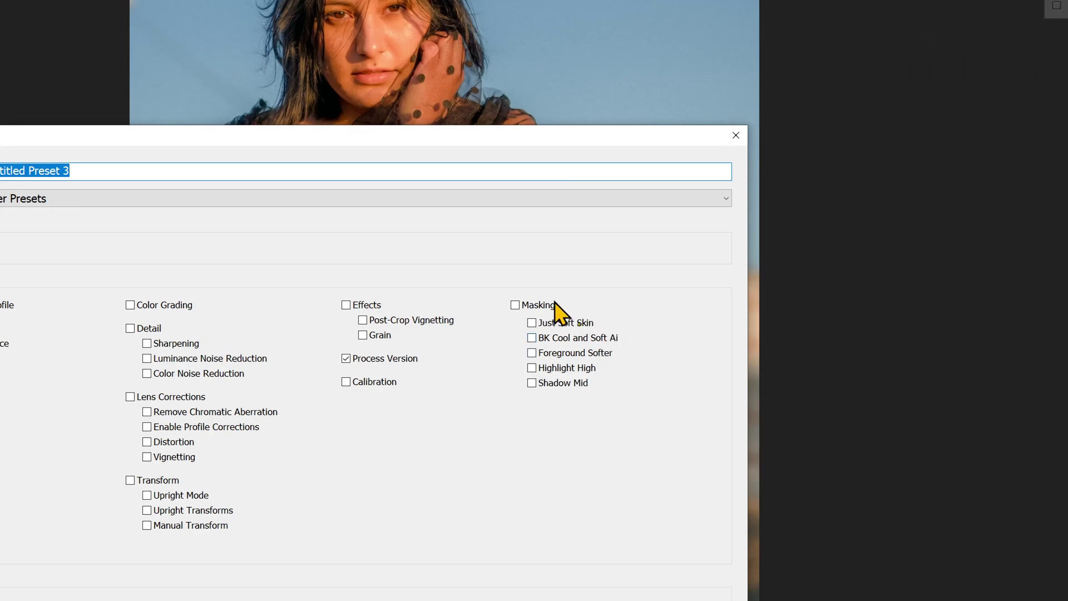
{"action": "left_click", "coordinate": [561, 323]}
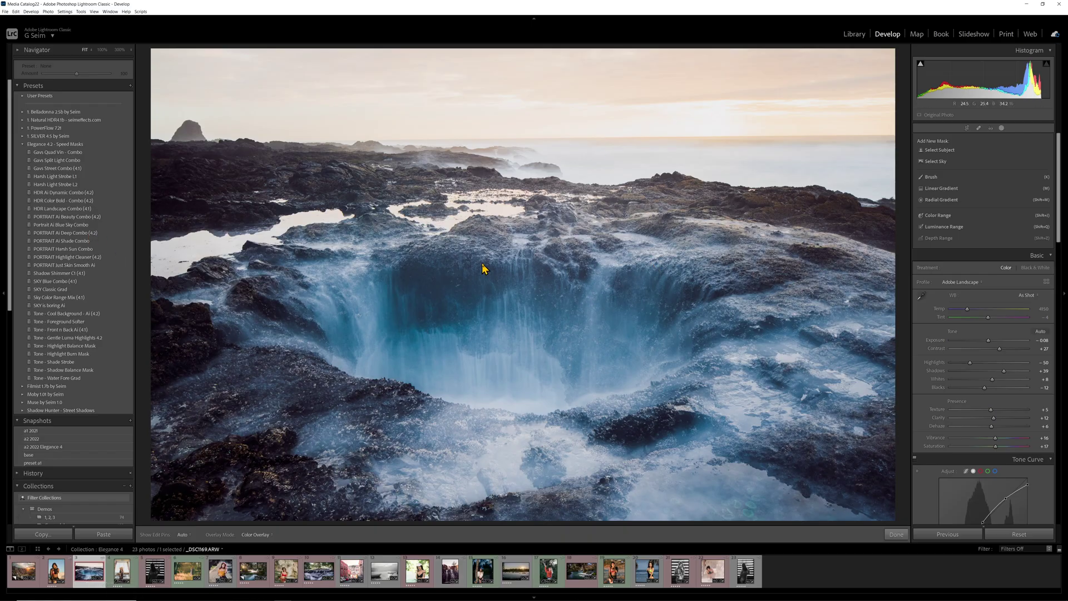
- Reset and restore the landscape's edits, then apply the HDR Ai Dynamic Combo (4.2) preset
{"action": "key", "text": "ctrl+shift+r"}
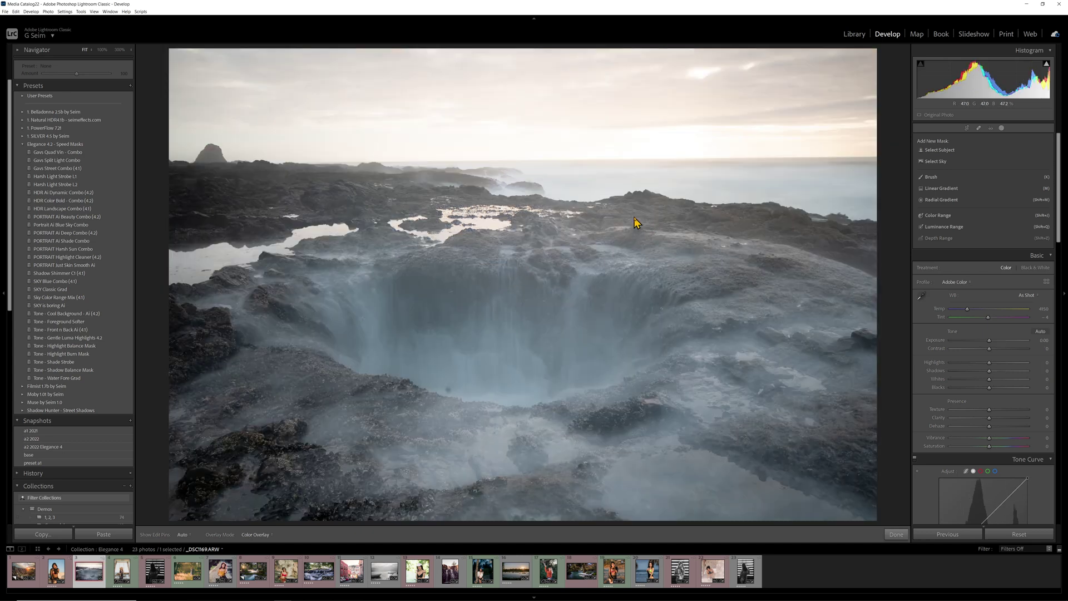
{"action": "key", "text": "ctrl+z"}
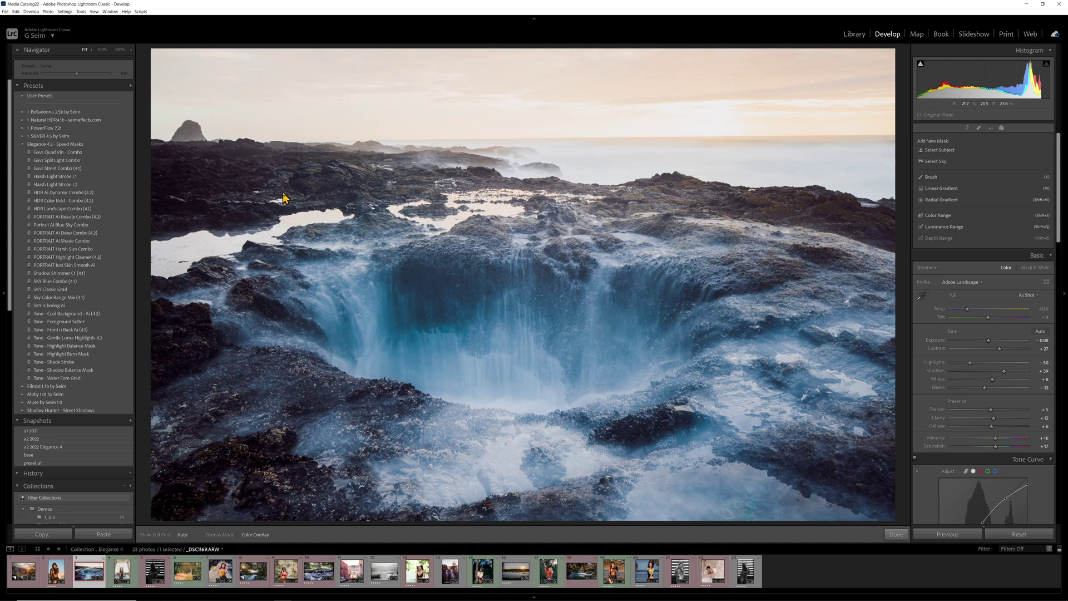
{"action": "left_click", "coordinate": [64, 192]}
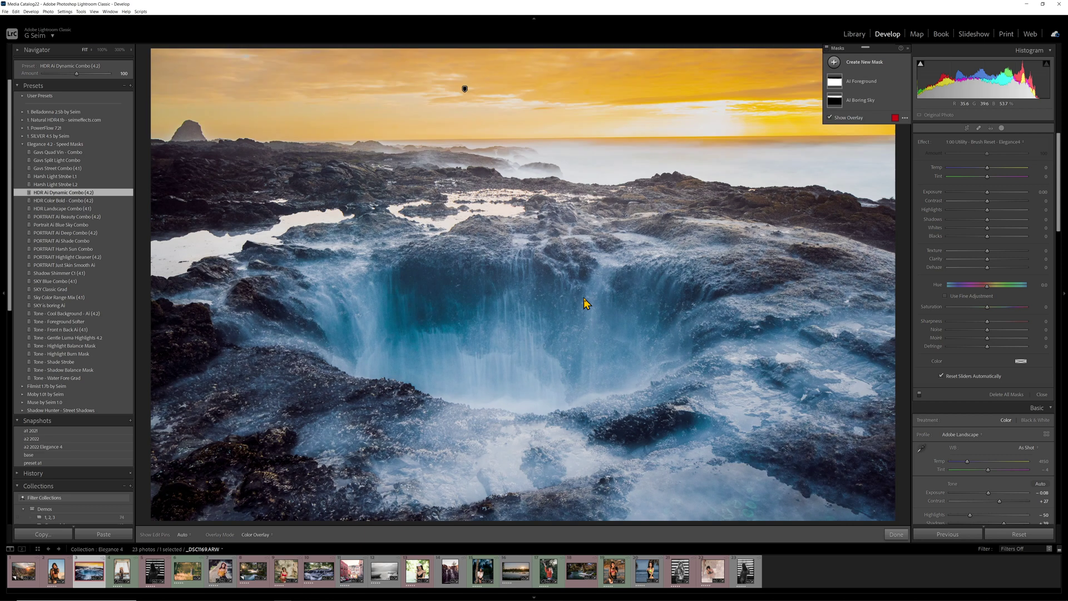
- Toggle the masks to compare the golden sky, then move to the swing portrait
{"action": "left_click", "coordinate": [828, 49]}
{"action": "left_click", "coordinate": [827, 49]}
{"action": "left_click", "coordinate": [120, 573]}
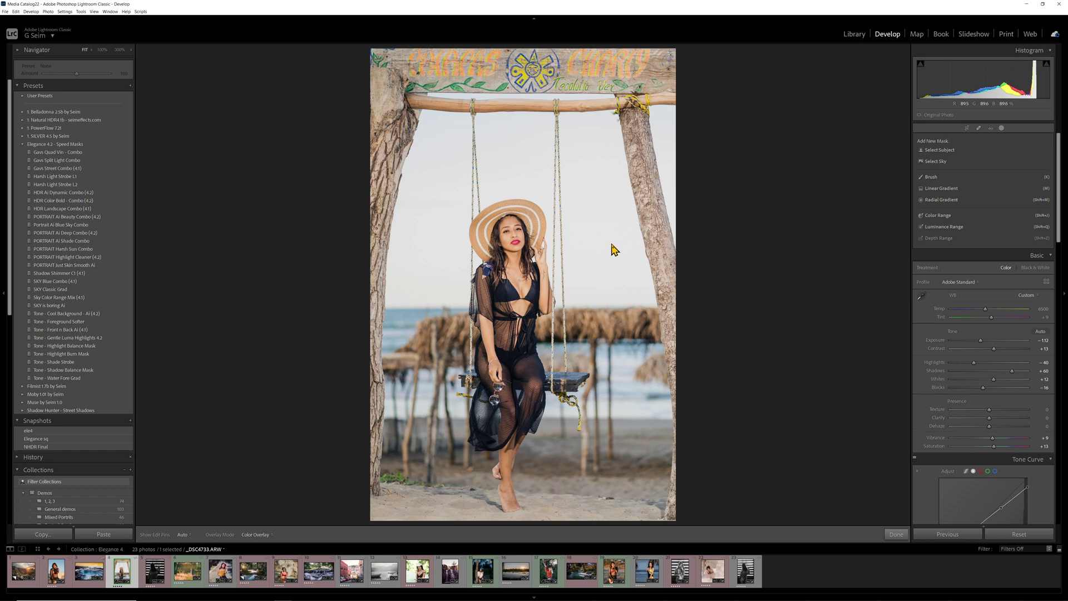
- Reset and restore the swing portrait's edits, then apply the Portrait Ai Blue Sky Combo preset
{"action": "key", "text": "ctrl+shift+r"}
{"action": "key", "text": "ctrl+z"}
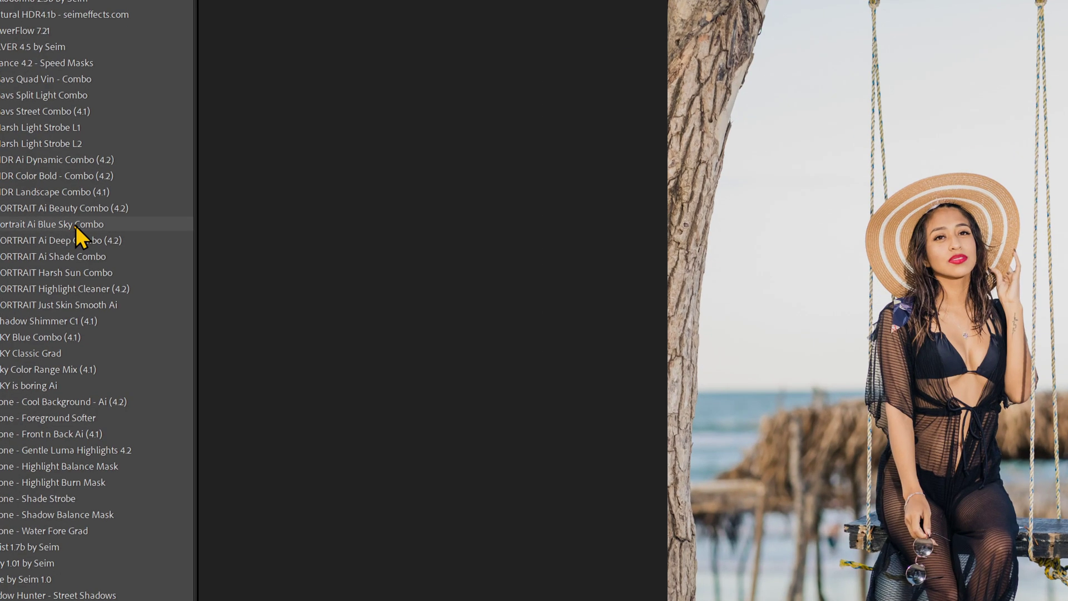
{"action": "left_click", "coordinate": [74, 225]}
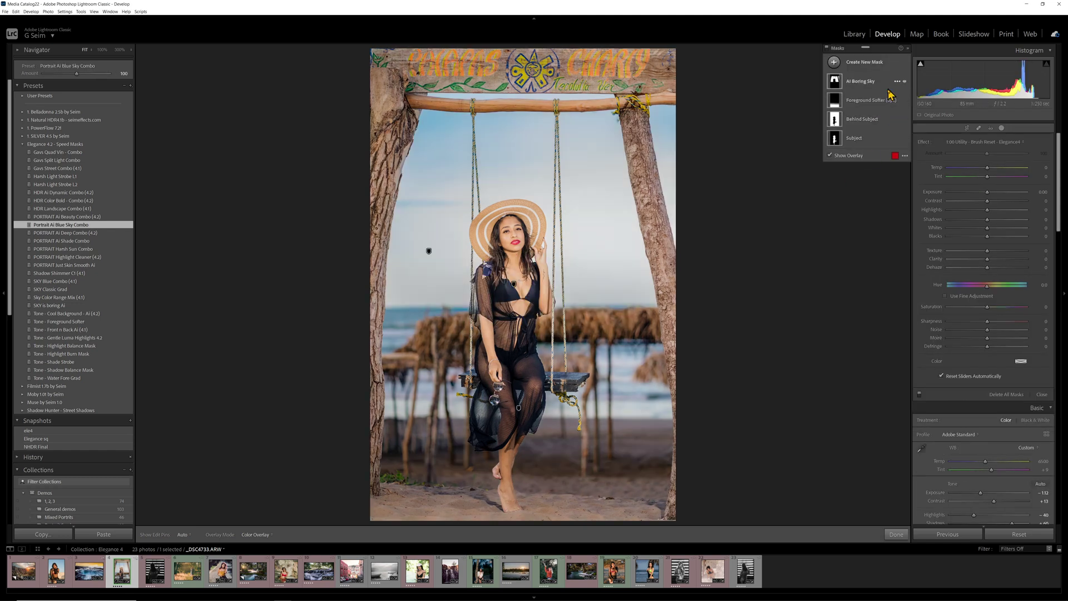
- Toggle the masks off and on to compare the sky with and without them
{"action": "left_click", "coordinate": [827, 49]}
{"action": "left_click", "coordinate": [828, 48]}
{"action": "left_click", "coordinate": [828, 48]}
{"action": "left_click", "coordinate": [827, 49]}
{"action": "left_click", "coordinate": [828, 48]}
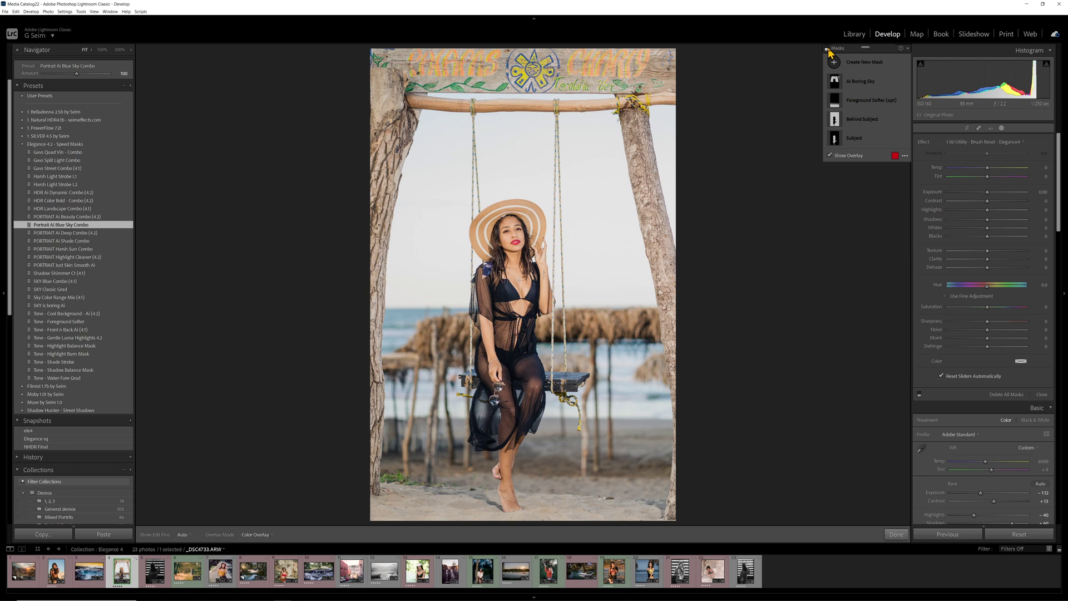
{"action": "left_click", "coordinate": [827, 48]}
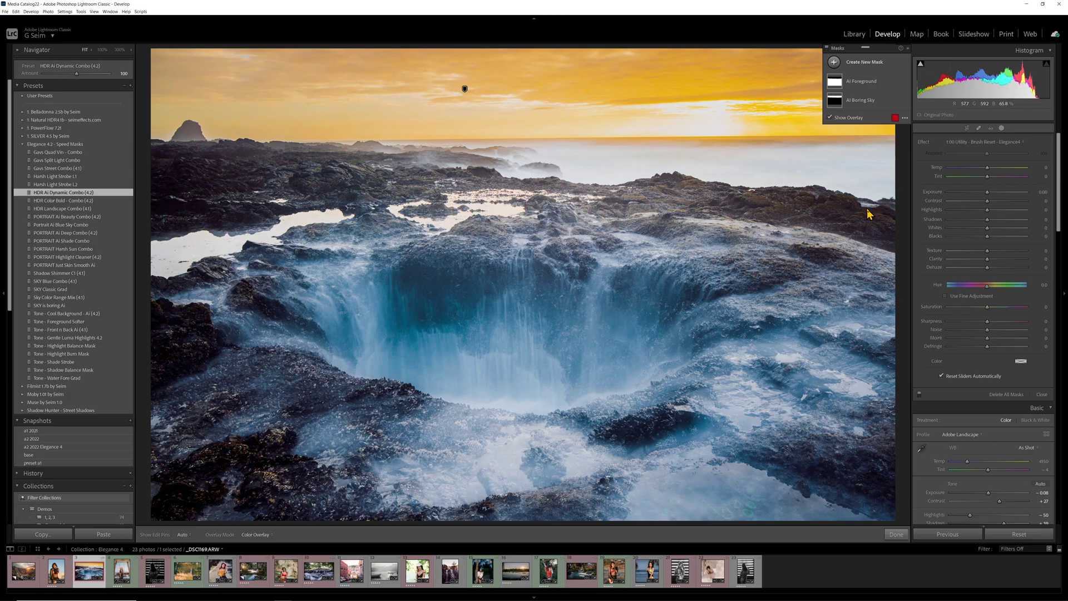
- Copy only the Masking settings (the two AI masks), then cancel the paste dialog
{"action": "key", "text": "ctrl+shift+c"}
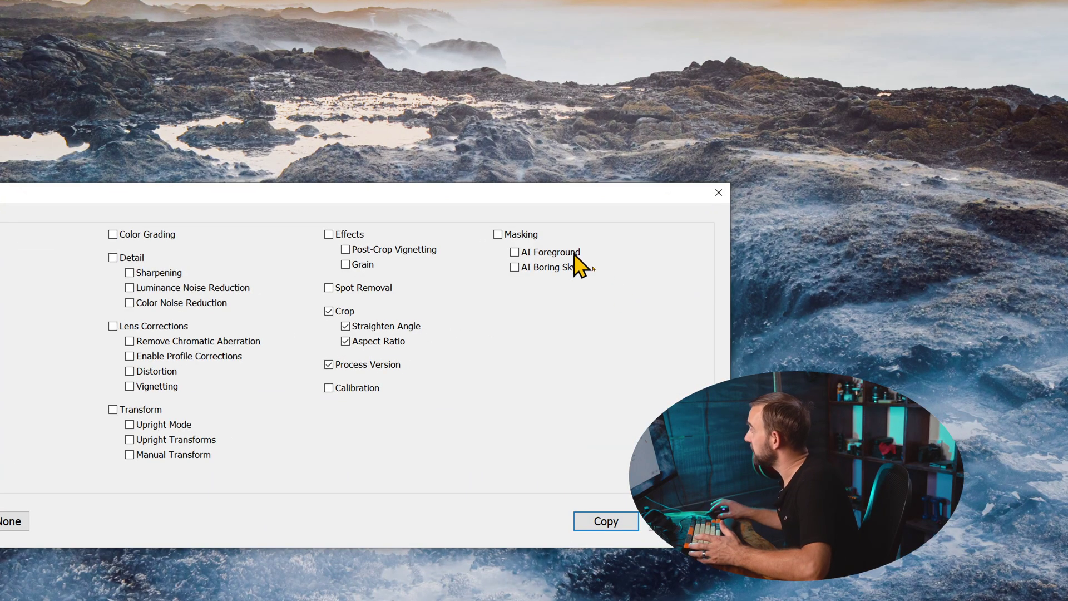
{"action": "left_click", "coordinate": [16, 521]}
{"action": "left_click", "coordinate": [521, 234]}
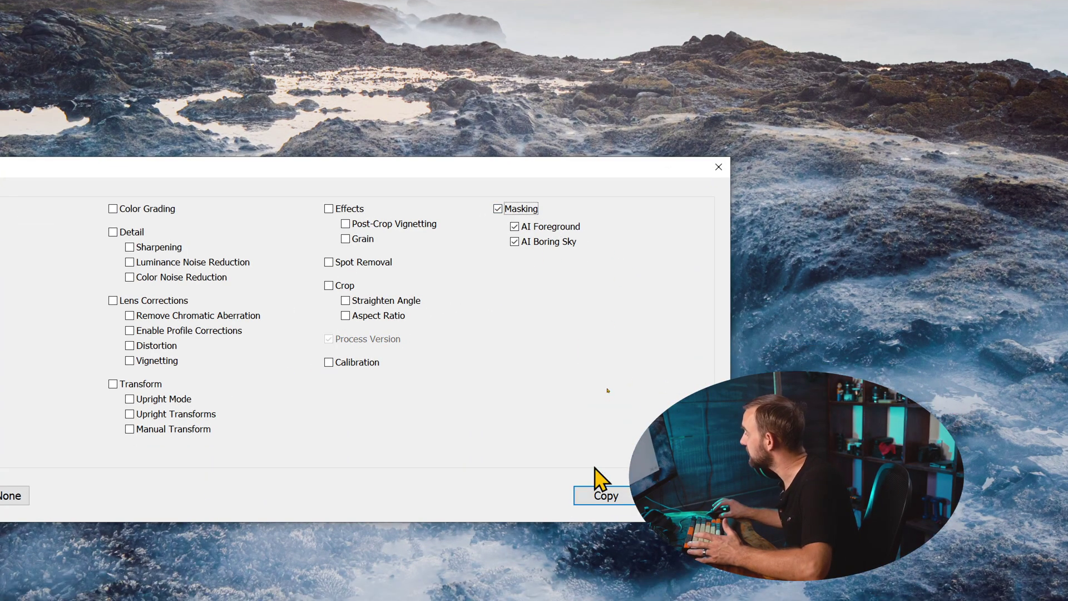
{"action": "left_click", "coordinate": [609, 502]}
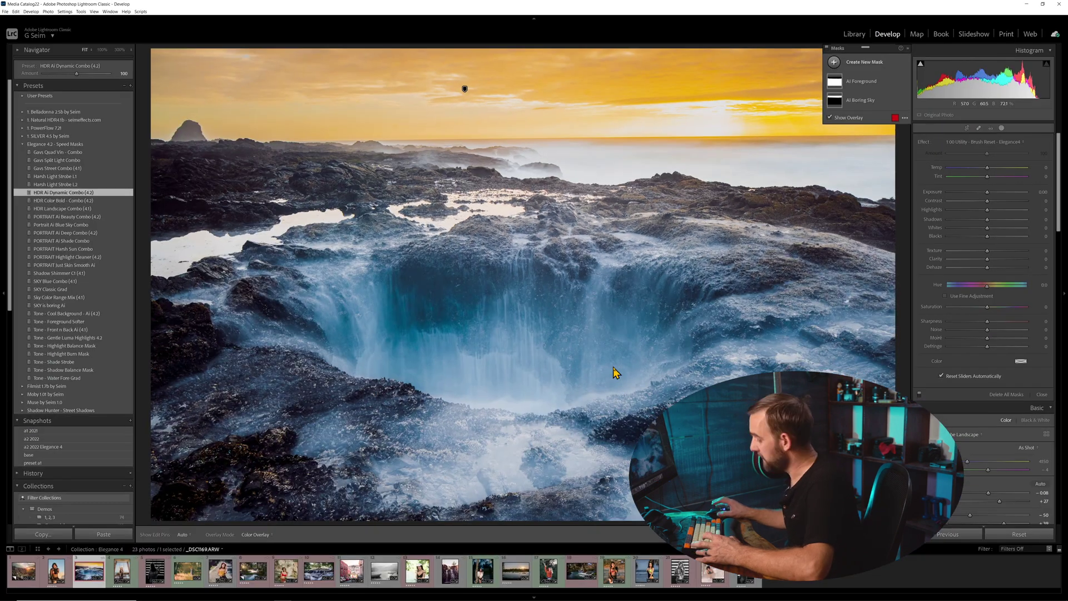
{"action": "key", "text": "ctrl+shift+v"}
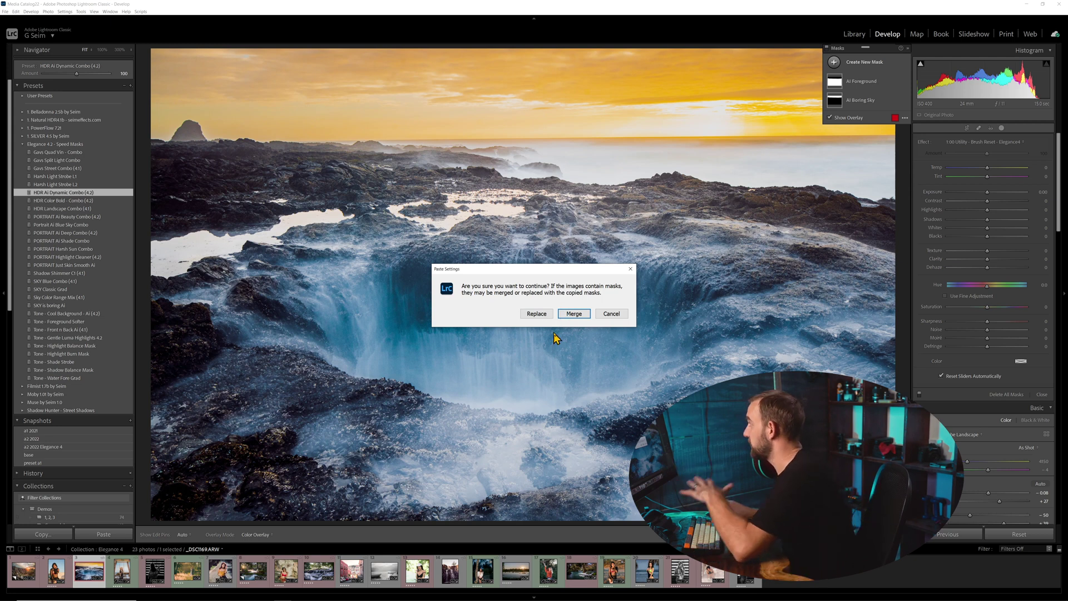
{"action": "left_click", "coordinate": [608, 318]}
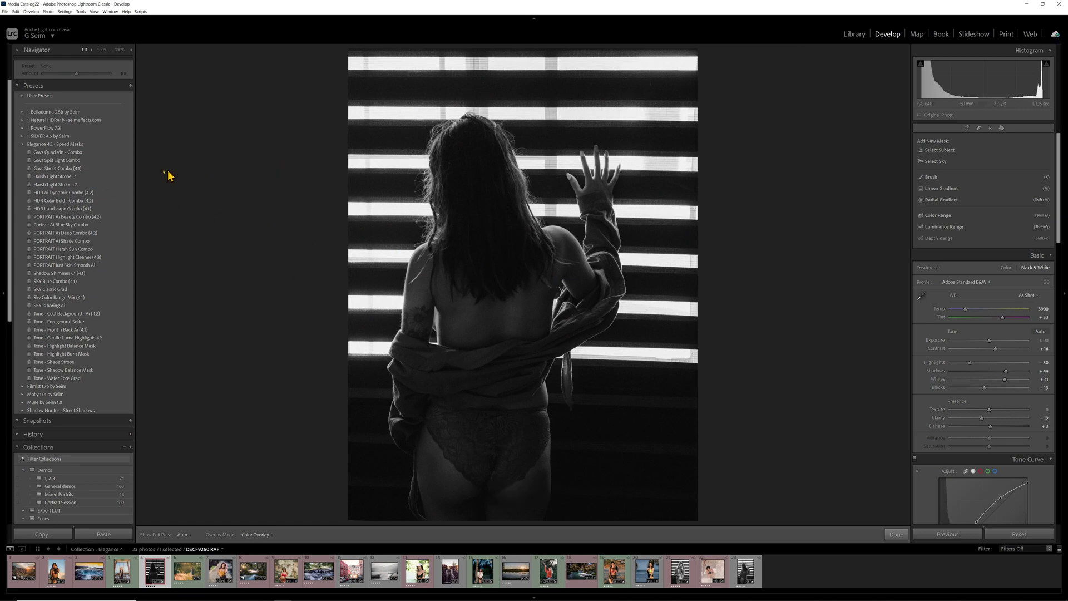
- Apply the PORTRAIT Ai Beauty Combo (4.2) preset and select its Behind Subject mask
{"action": "left_click", "coordinate": [50, 216]}
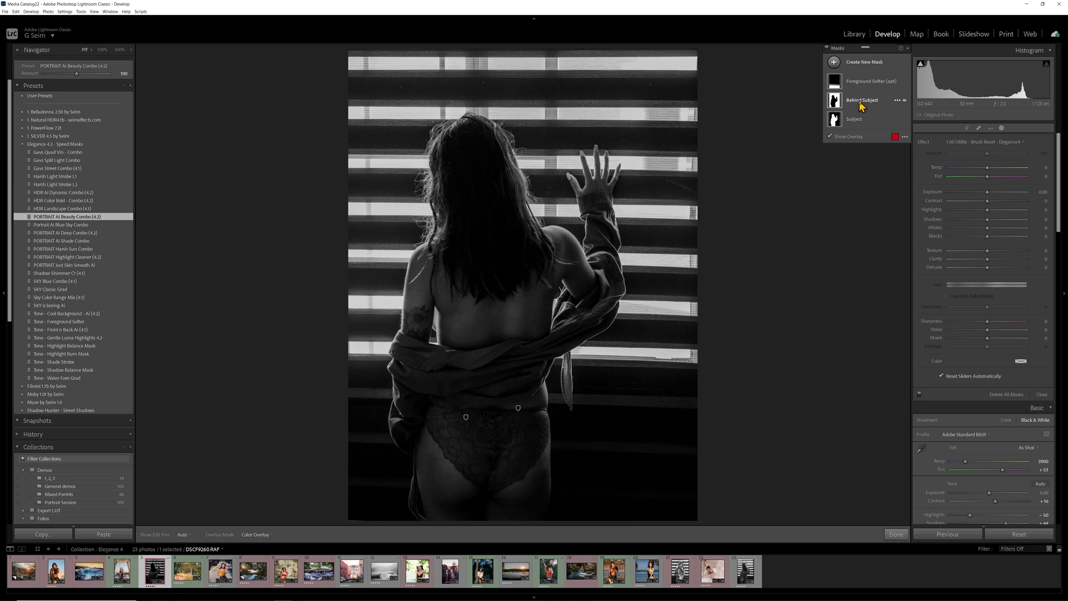
{"action": "left_click", "coordinate": [860, 103]}
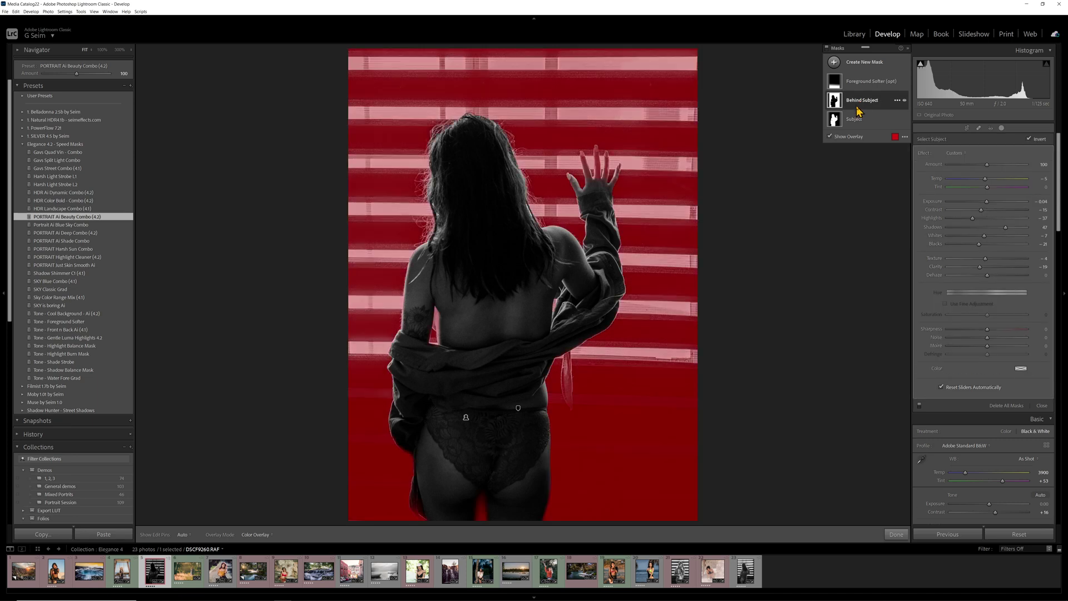
{"action": "left_click", "coordinate": [857, 121]}
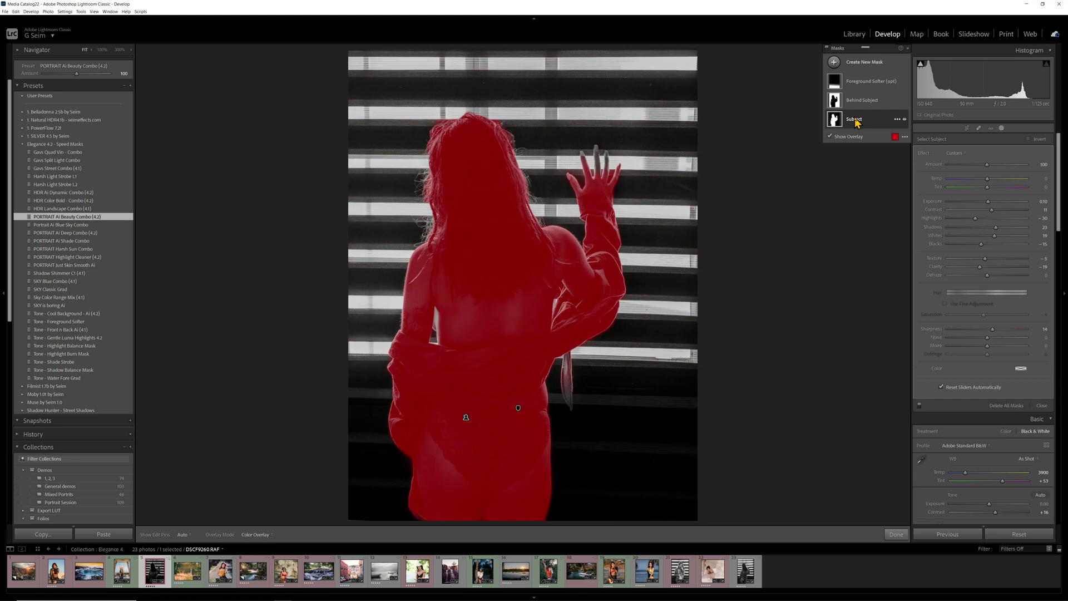
{"action": "left_click", "coordinate": [861, 103]}
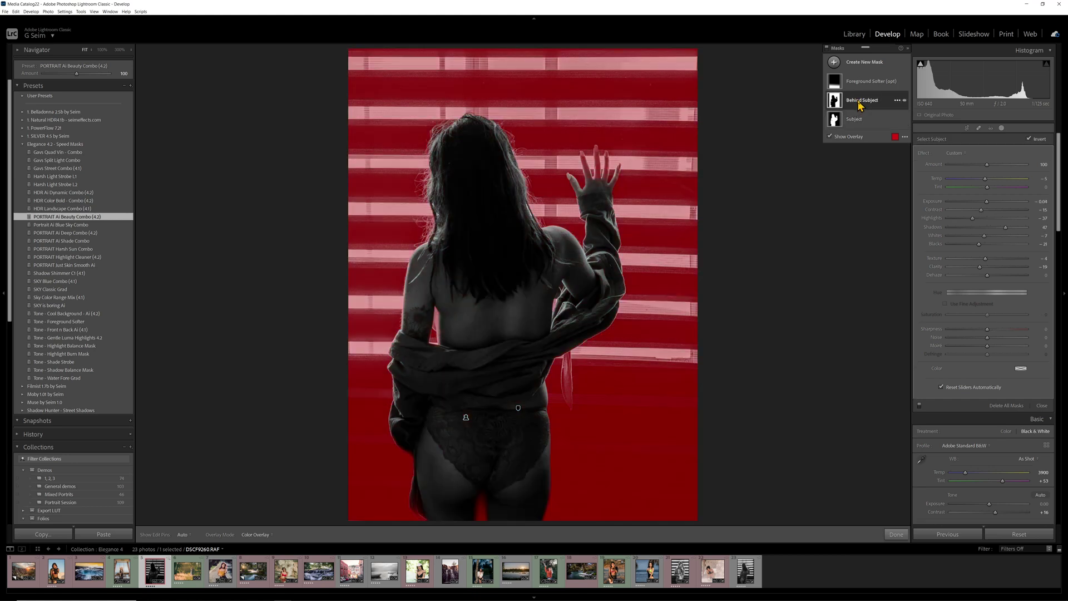
- Lower the background's Clarity, Dehaze, Texture and Exposure
{"action": "left_click_drag", "start_coordinate": [972, 267], "coordinate": [986, 277]}
{"action": "key", "text": "o"}
{"action": "key", "text": "o"}
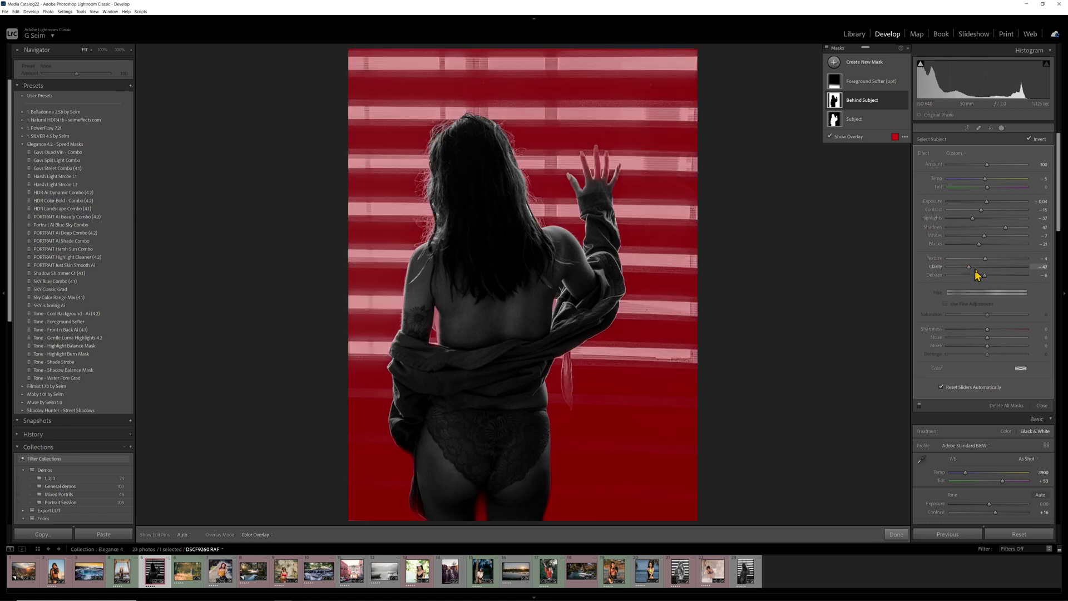
{"action": "left_click_drag", "start_coordinate": [986, 263], "coordinate": [974, 245]}
{"action": "left_click_drag", "start_coordinate": [986, 202], "coordinate": [984, 206]}
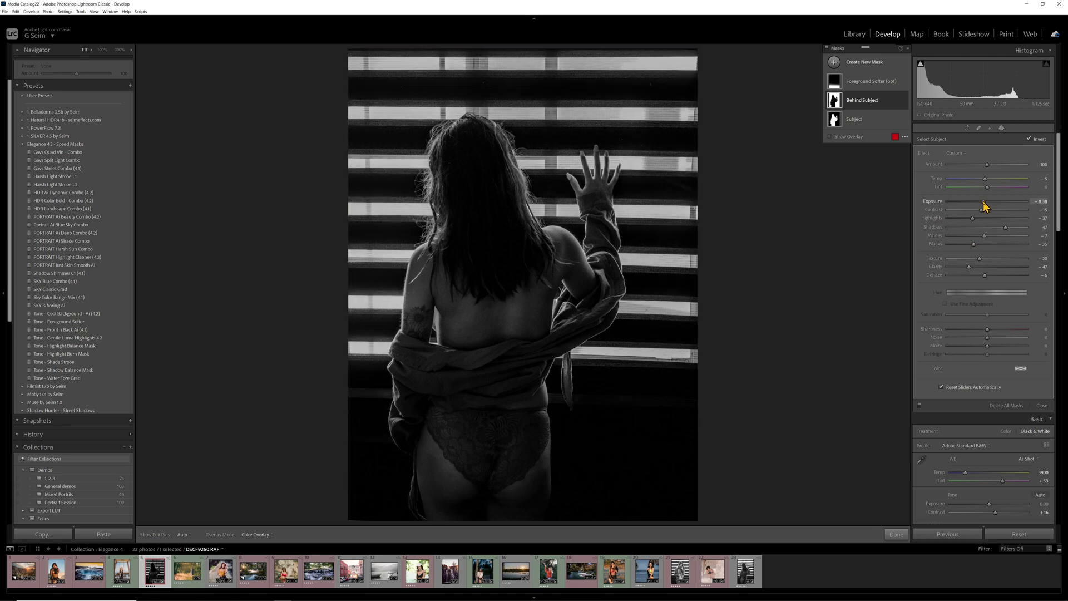
- Hide the mask overlay and slightly raise the Subject mask's Exposure
{"action": "left_click", "coordinate": [867, 118]}
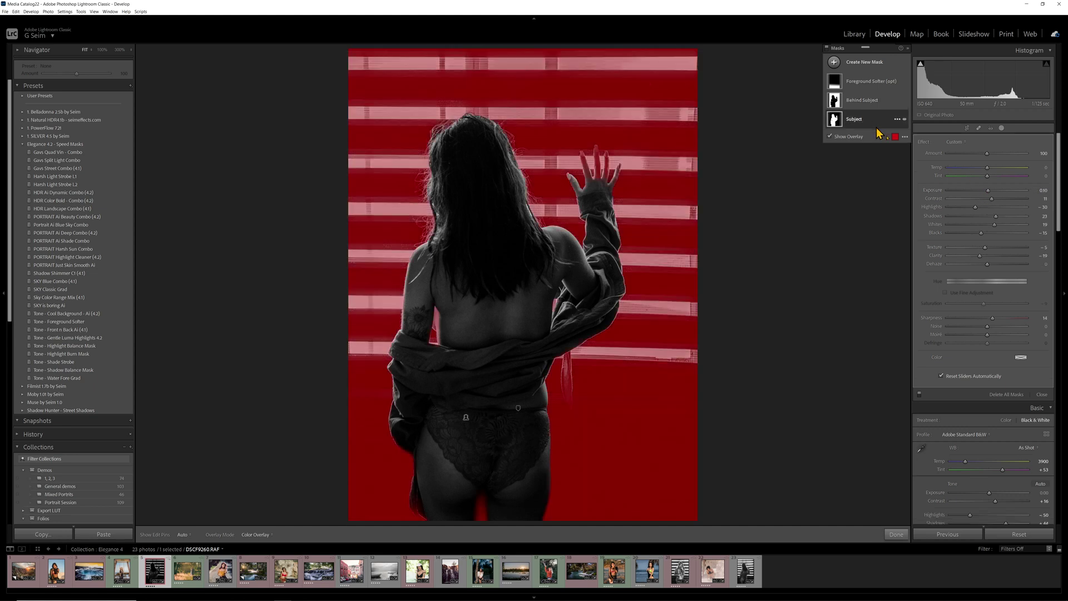
{"action": "left_click", "coordinate": [995, 239]}
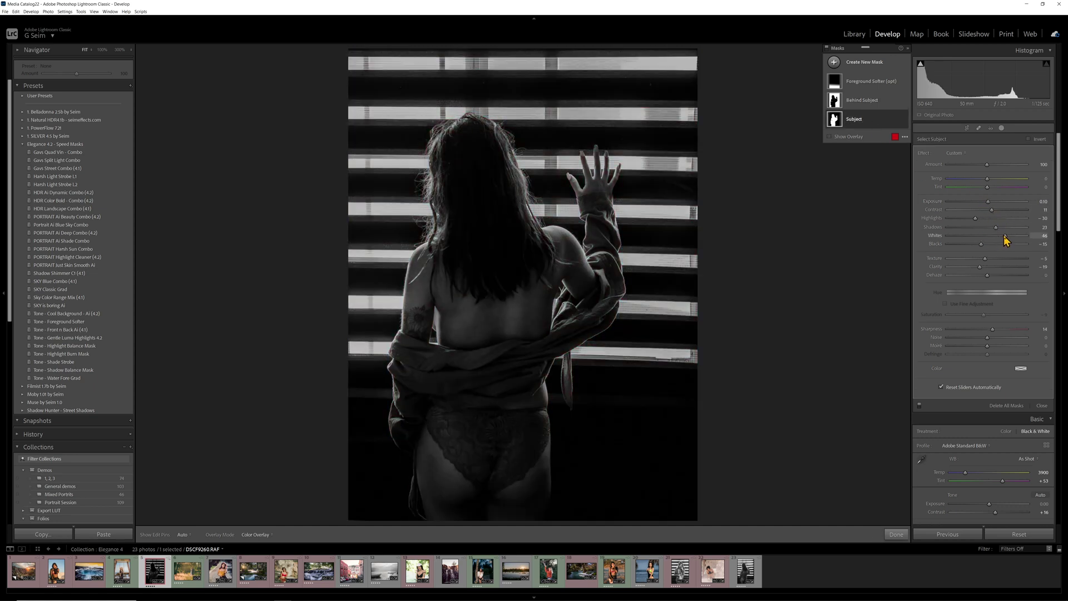
{"action": "left_click_drag", "start_coordinate": [990, 202], "coordinate": [991, 202]}
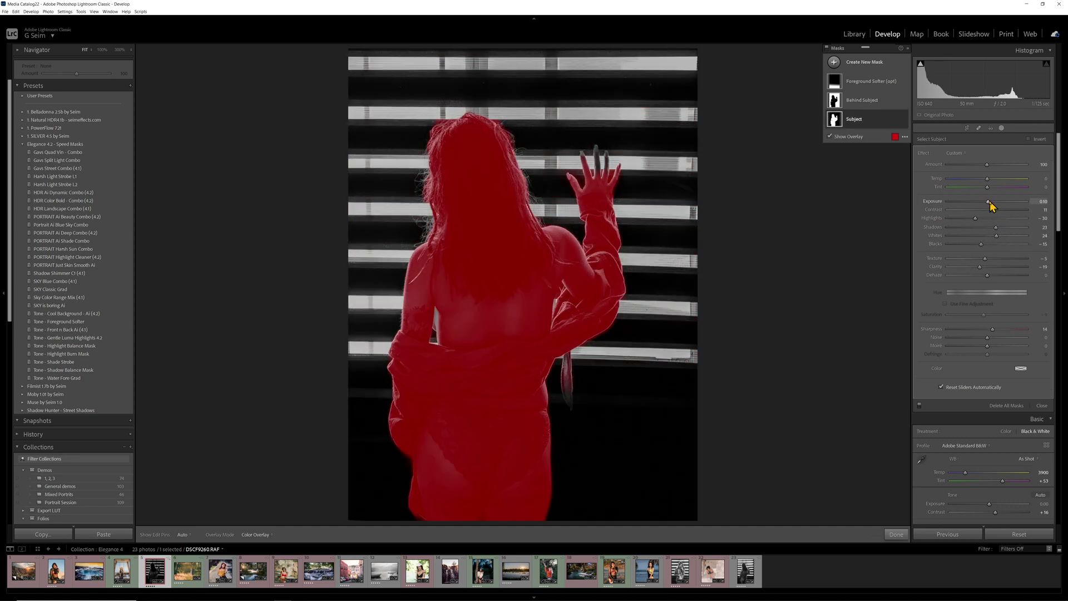